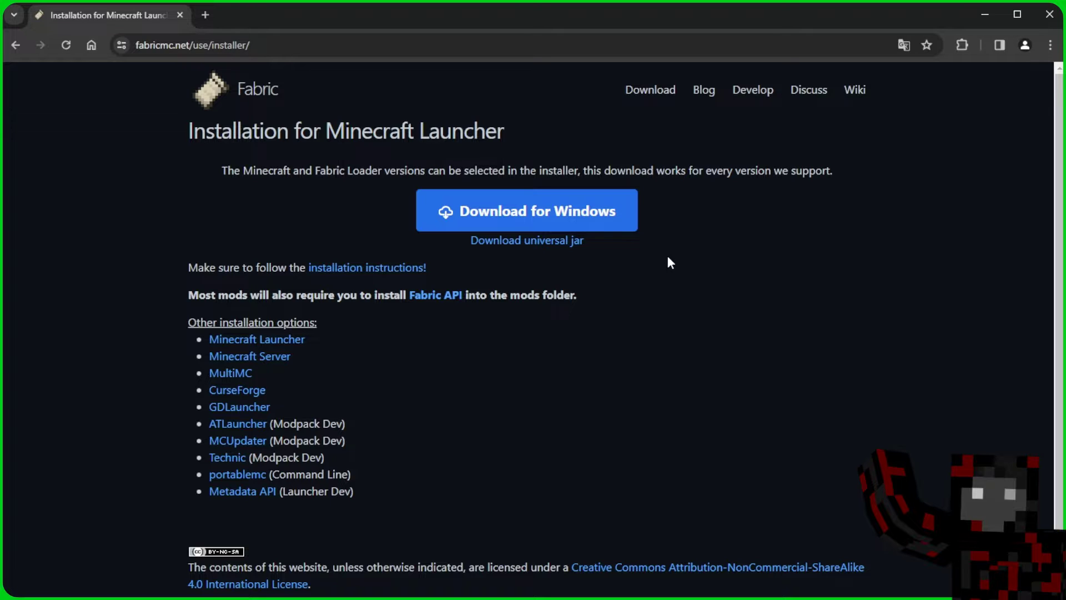
Download the Fabric installer's universal jar and the release file Fabric API 0.96.4+1.20.4 from CurseForge
{"action": "left_click", "coordinate": [536, 244]}
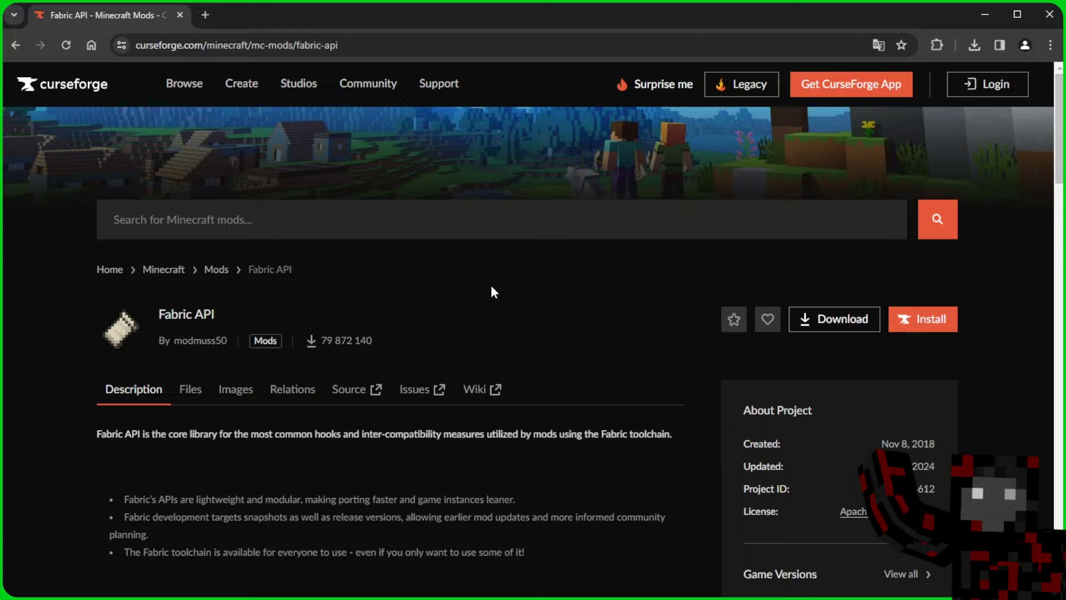
{"action": "left_click", "coordinate": [190, 389]}
{"action": "scroll", "coordinate": [192, 396], "scroll_direction": "down", "scroll_amount": 4}
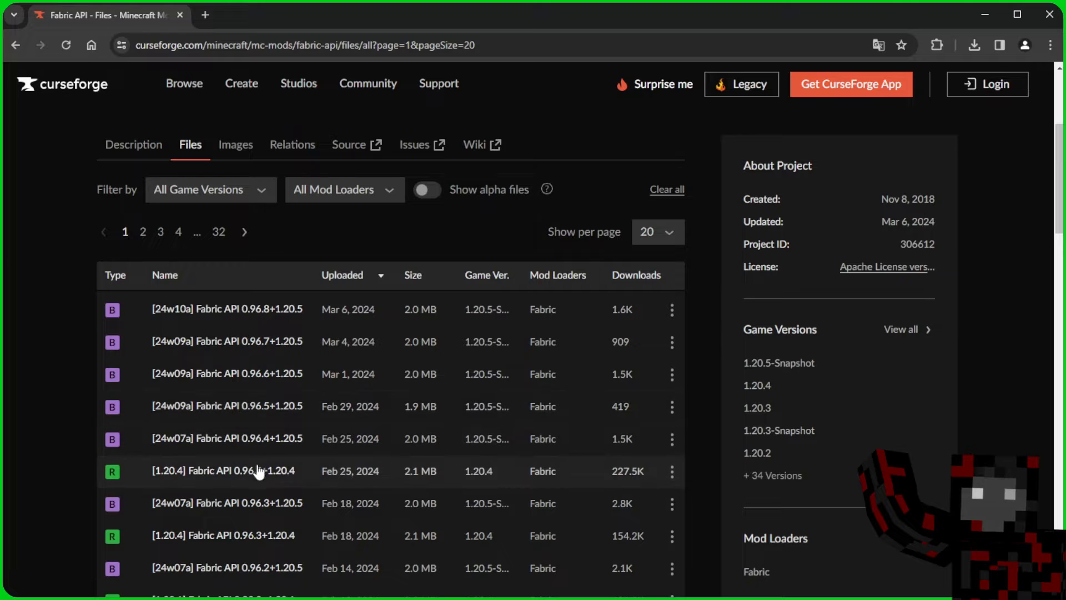
{"action": "left_click", "coordinate": [377, 475]}
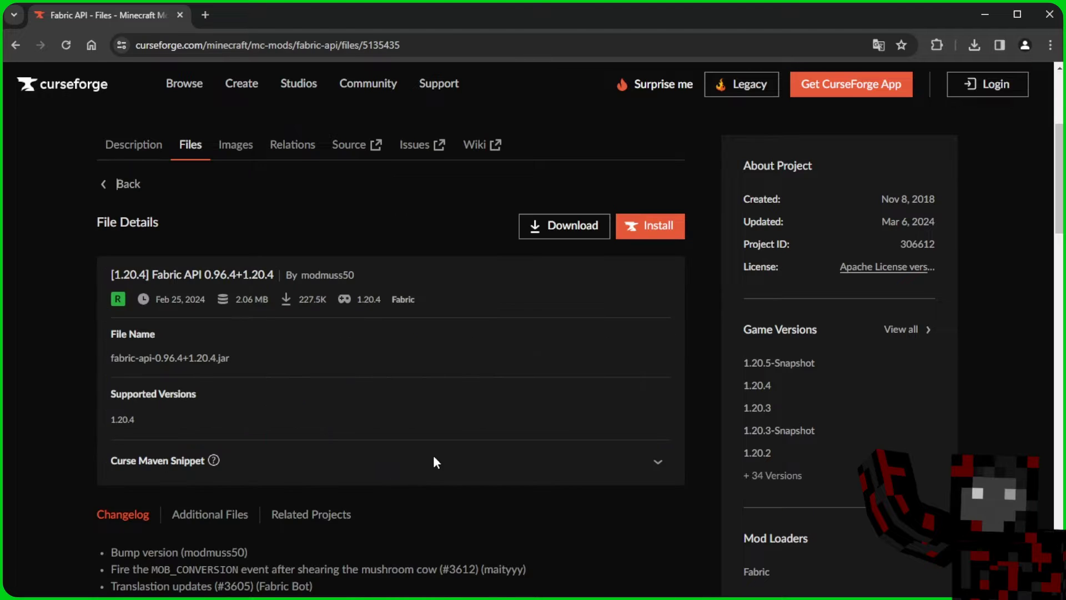
{"action": "left_click", "coordinate": [562, 224]}
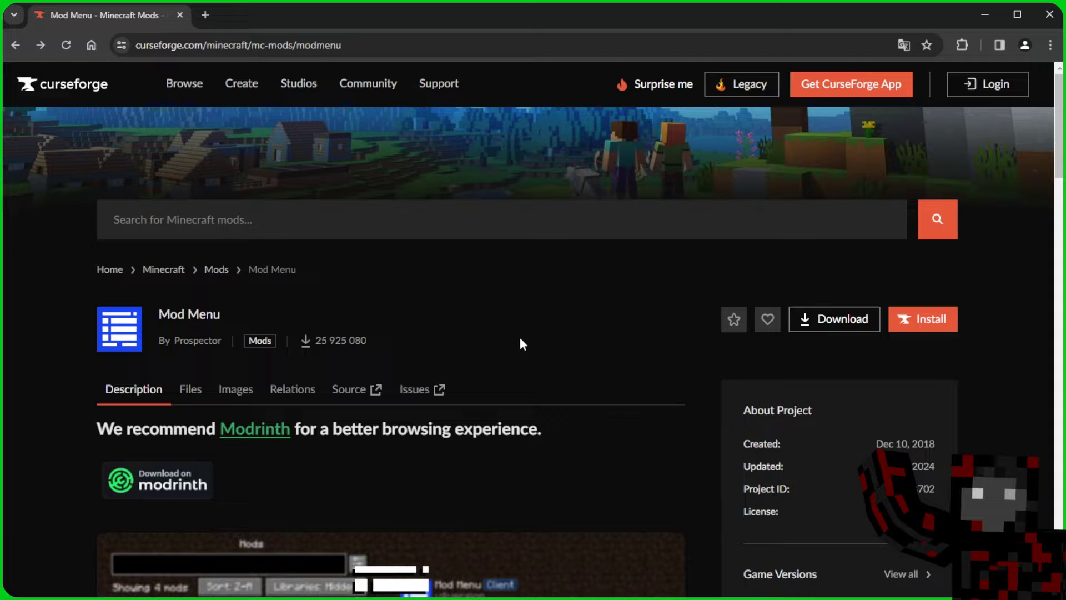
Download the Mod Menu file v9.0.0 for 1.20.4 from its CurseForge file list
{"action": "left_click", "coordinate": [190, 389]}
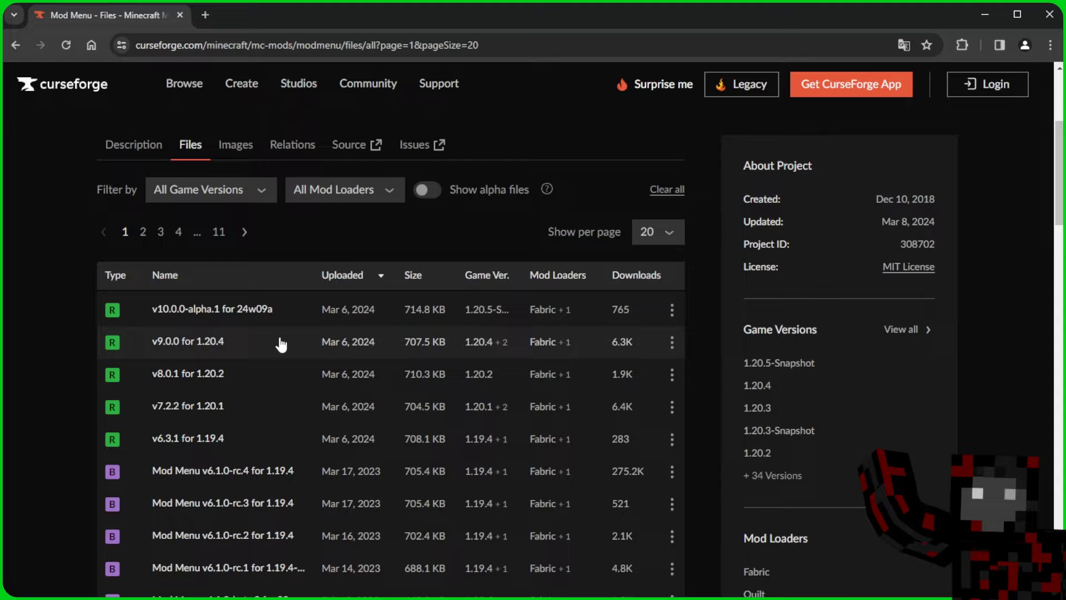
{"action": "left_click", "coordinate": [281, 344]}
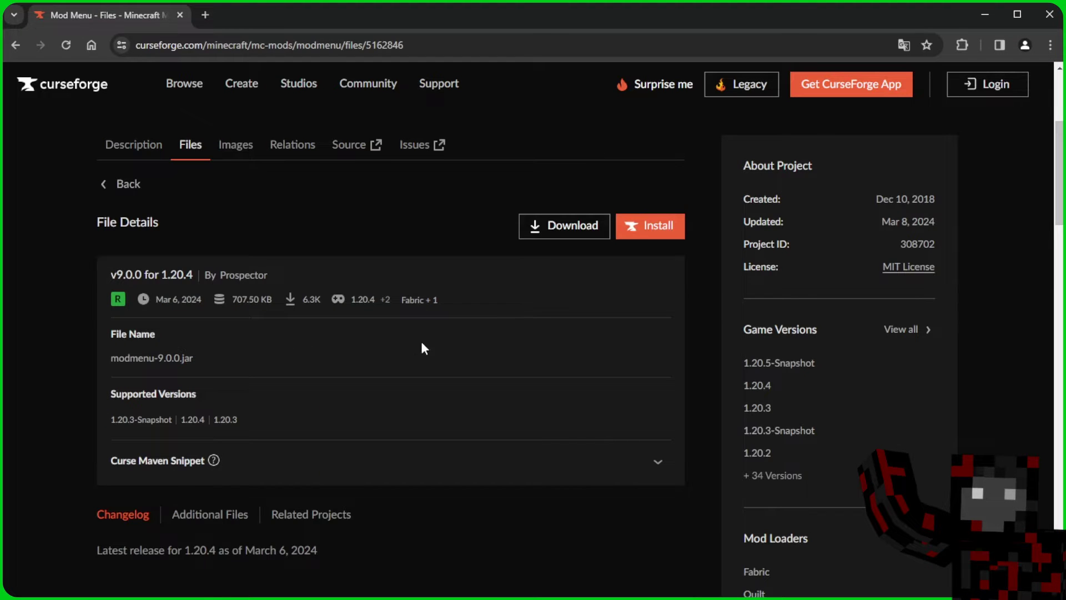
{"action": "left_click", "coordinate": [581, 233]}
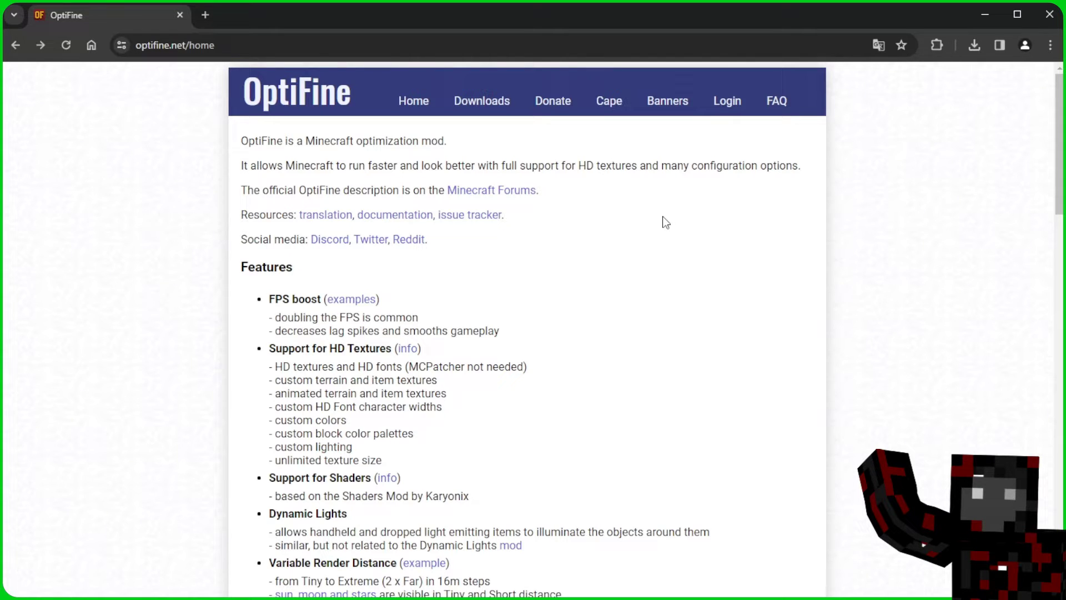
Download the preview version OptiFine HD U I7 pre4 for Minecraft 1.20.4 through its mirror link
{"action": "left_click", "coordinate": [480, 104]}
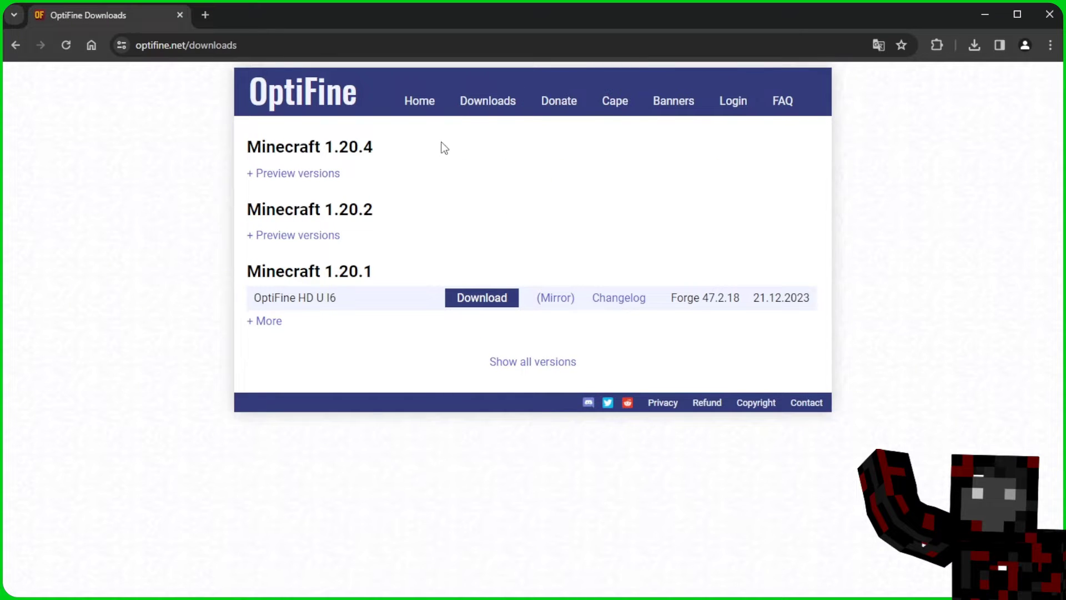
{"action": "left_click", "coordinate": [297, 174]}
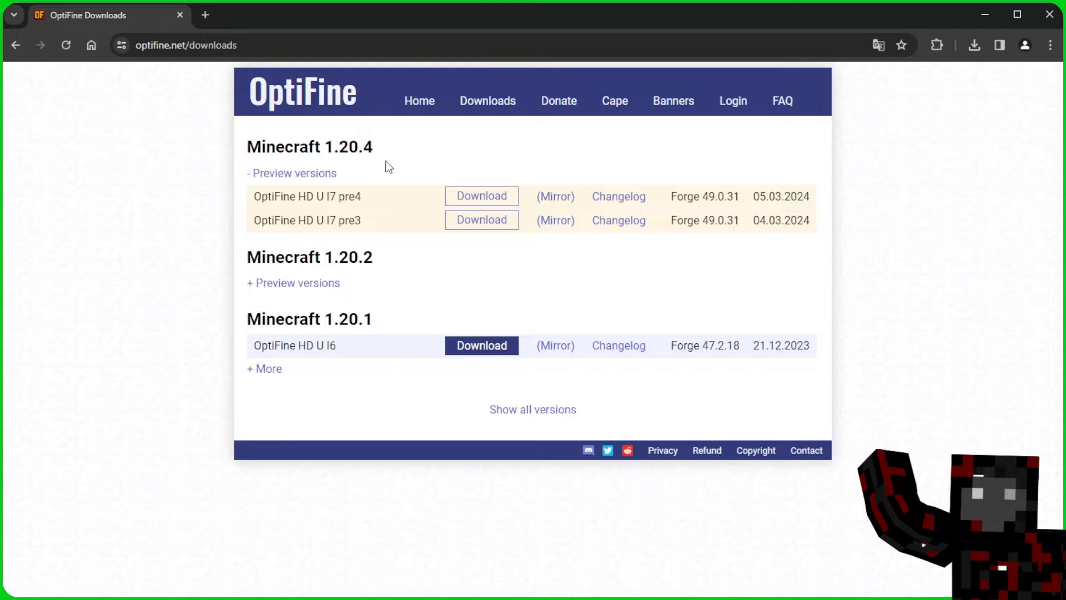
{"action": "left_click", "coordinate": [560, 201]}
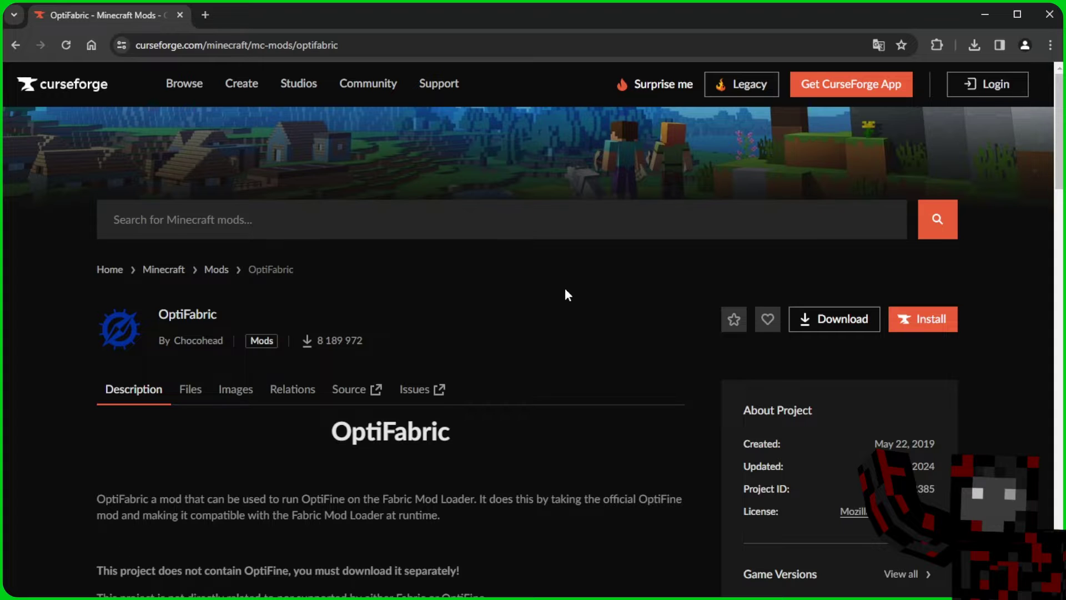
Download the OptiFabric-v1.14.3 file from the mod's CurseForge file list
{"action": "left_click", "coordinate": [189, 389]}
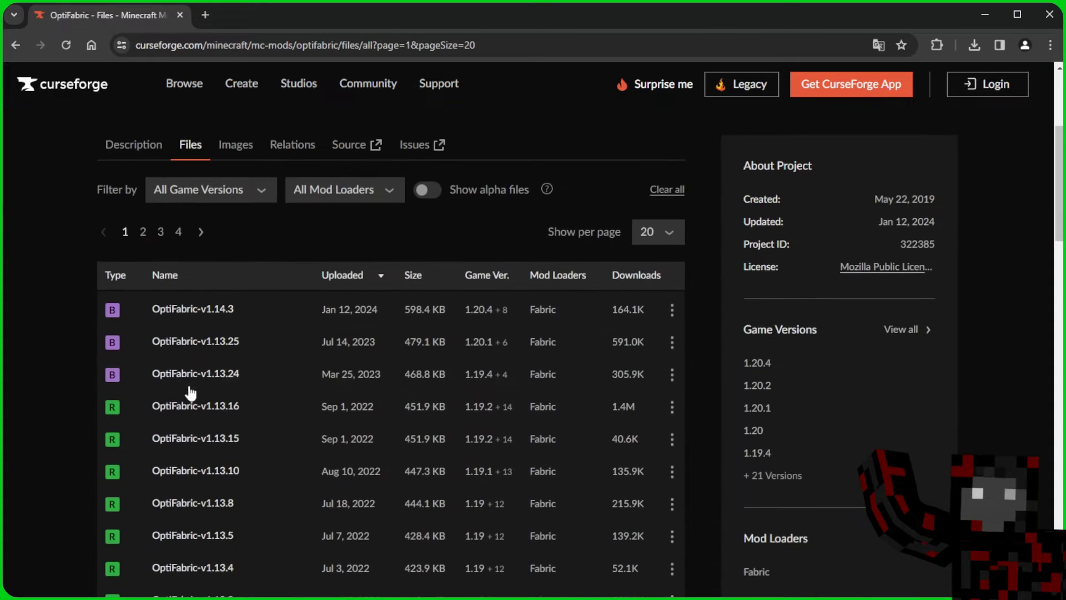
{"action": "left_click", "coordinate": [267, 315]}
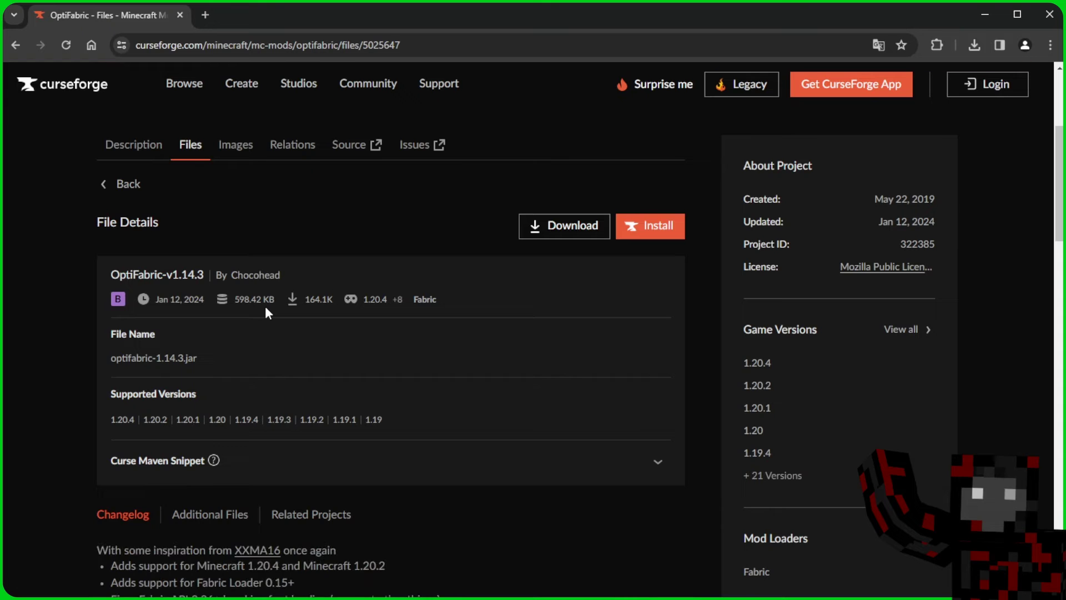
{"action": "left_click", "coordinate": [558, 225]}
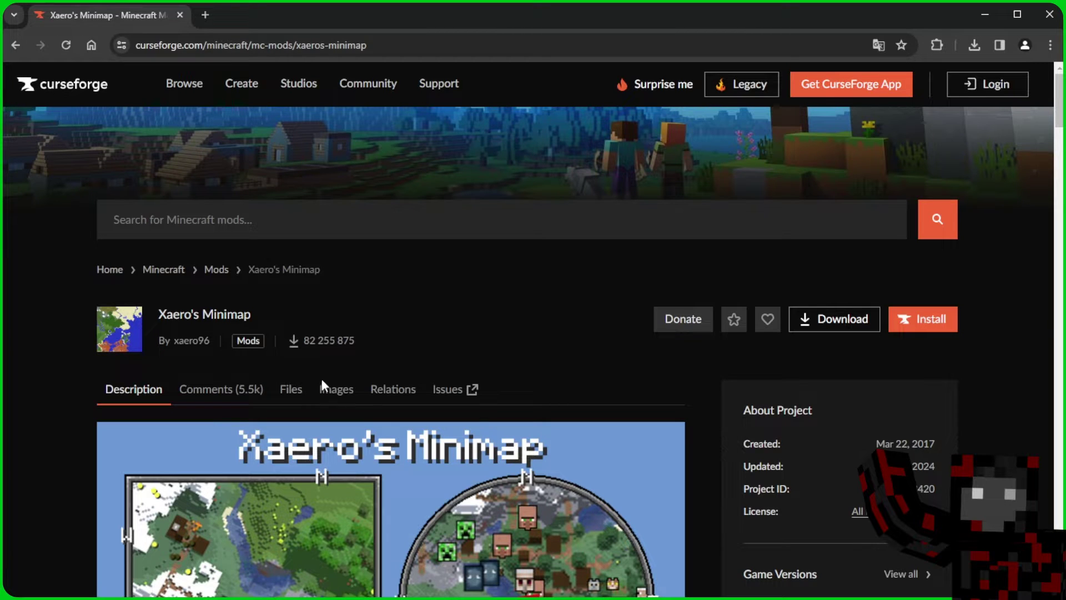
Download the Xaero's Minimap file v23.9.7 for Fabric 1.20.4 from its CurseForge file list
{"action": "left_click", "coordinate": [292, 390]}
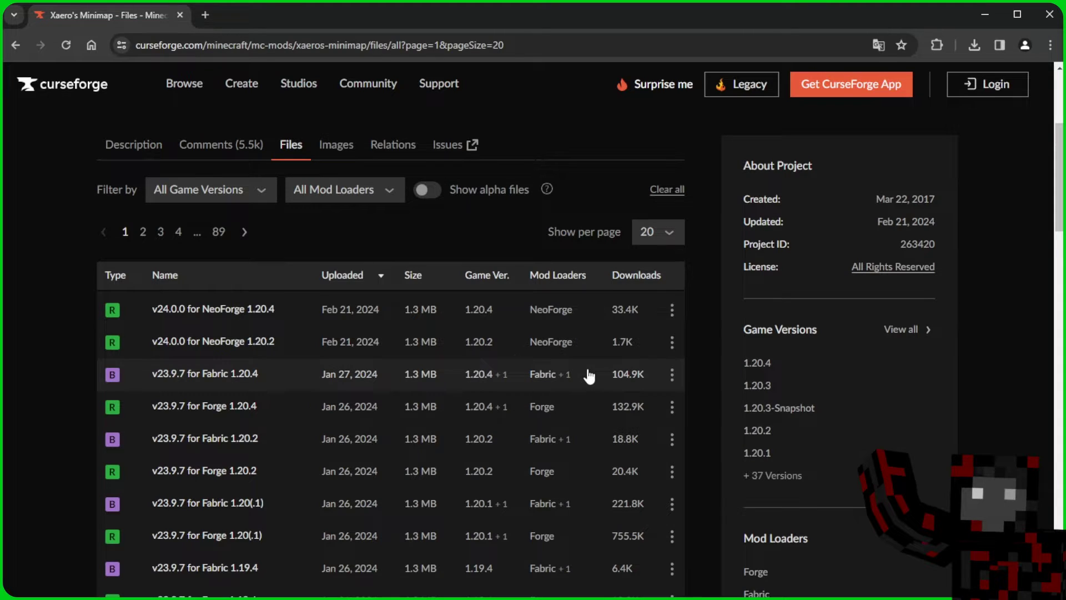
{"action": "left_click", "coordinate": [590, 377]}
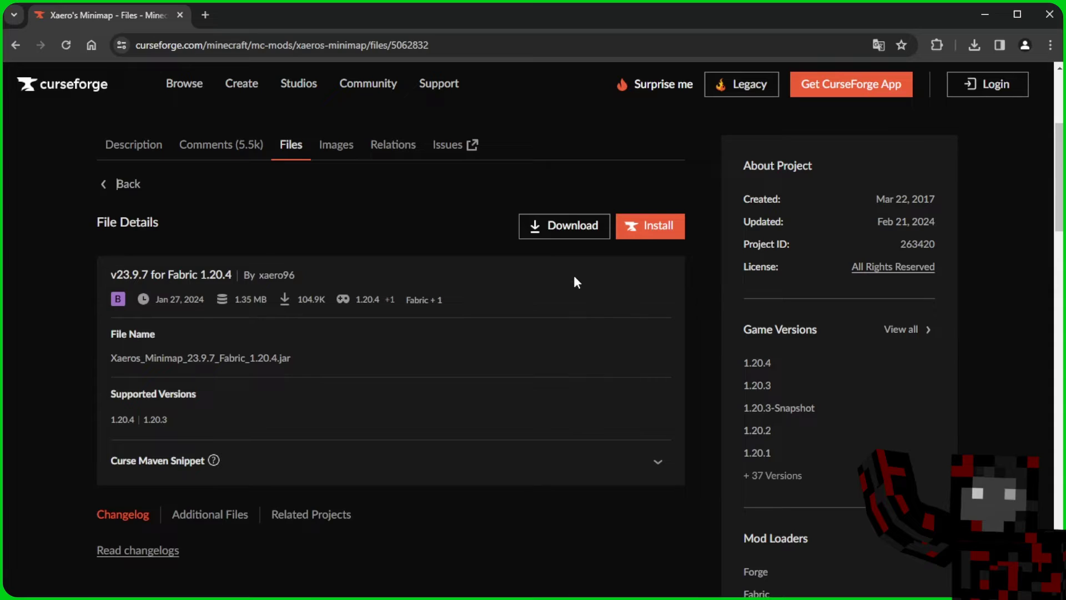
{"action": "left_click", "coordinate": [574, 226]}
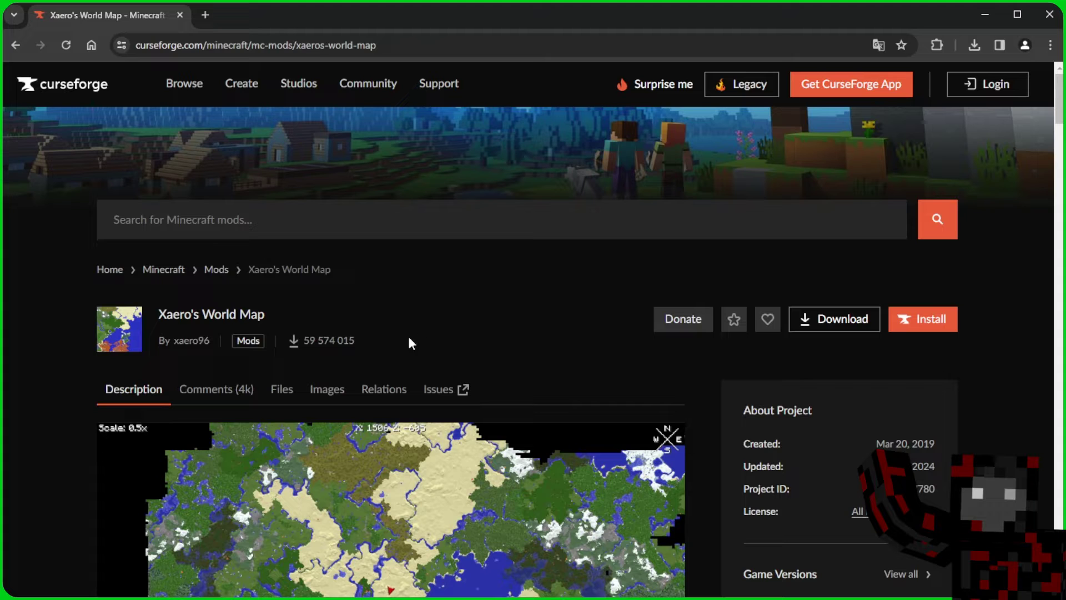
Download the Xaero's World Map file 1.37.8 for Fabric 1.20.4 from its CurseForge file list
{"action": "left_click", "coordinate": [289, 391]}
{"action": "scroll", "coordinate": [291, 393], "scroll_direction": "down", "scroll_amount": 4}
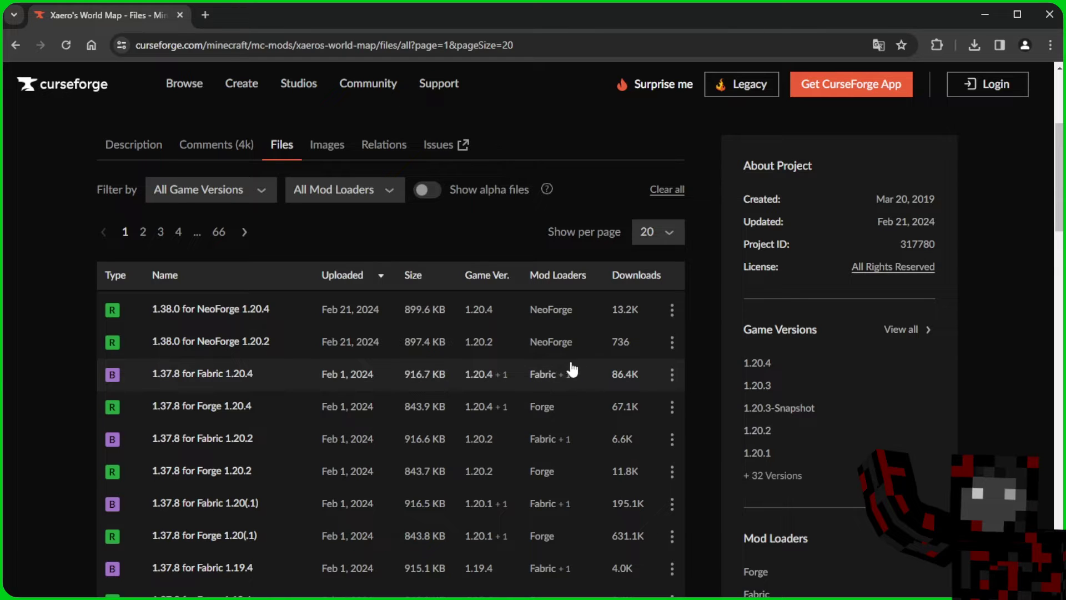
{"action": "left_click", "coordinate": [594, 379]}
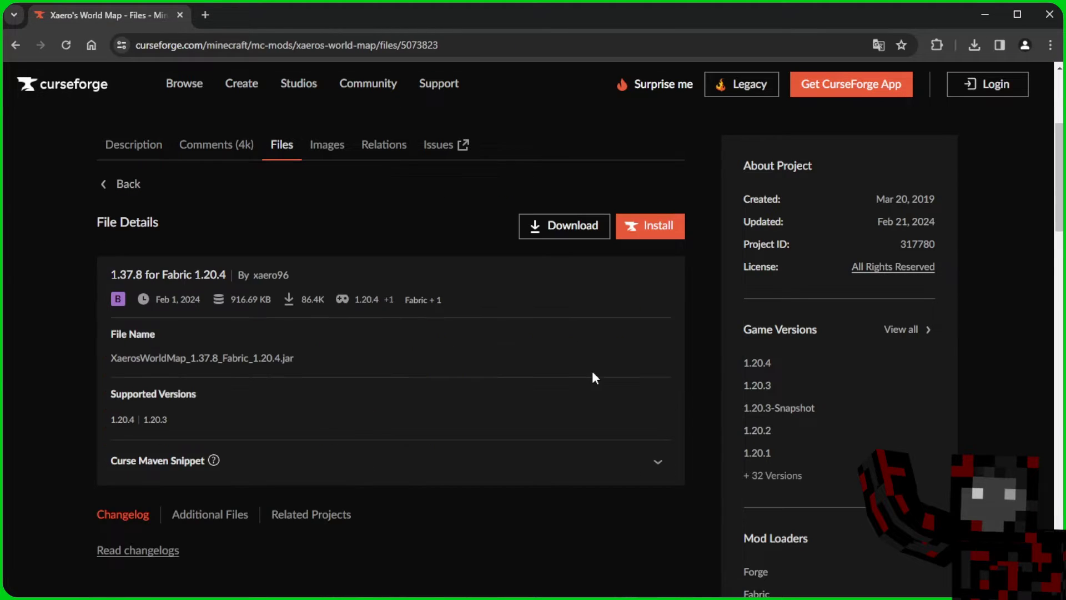
{"action": "left_click", "coordinate": [574, 228]}
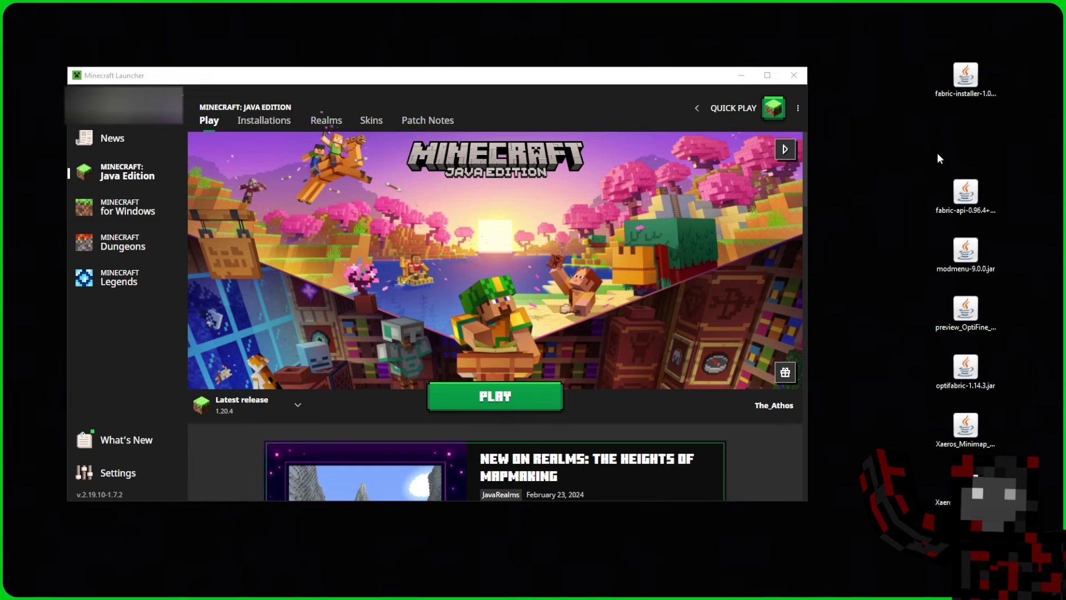
{"action": "left_click_drag", "start_coordinate": [910, 55], "coordinate": [996, 488]}
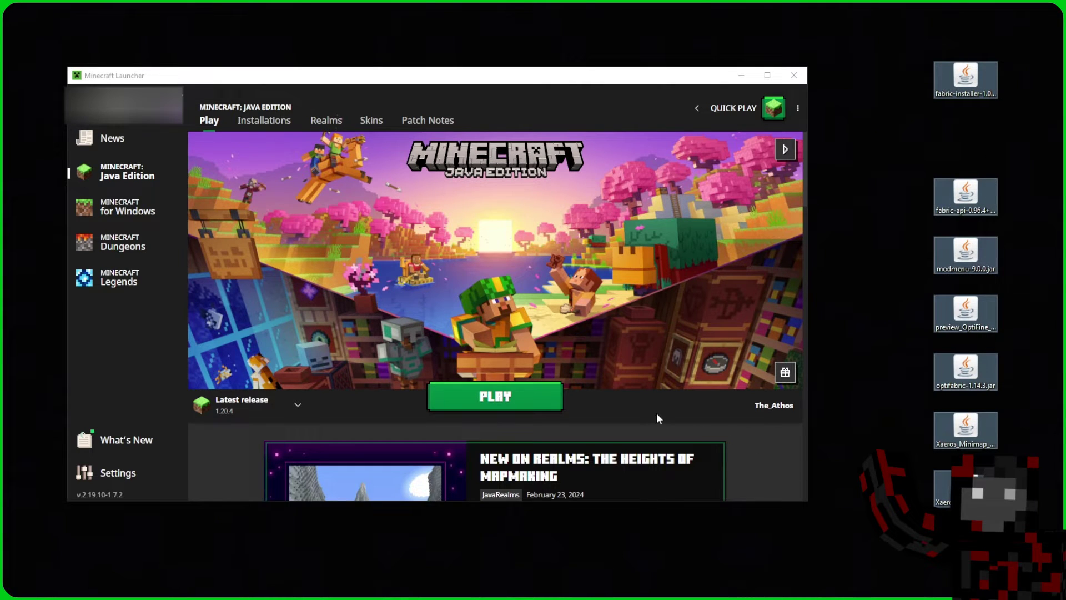
{"action": "left_click", "coordinate": [626, 405]}
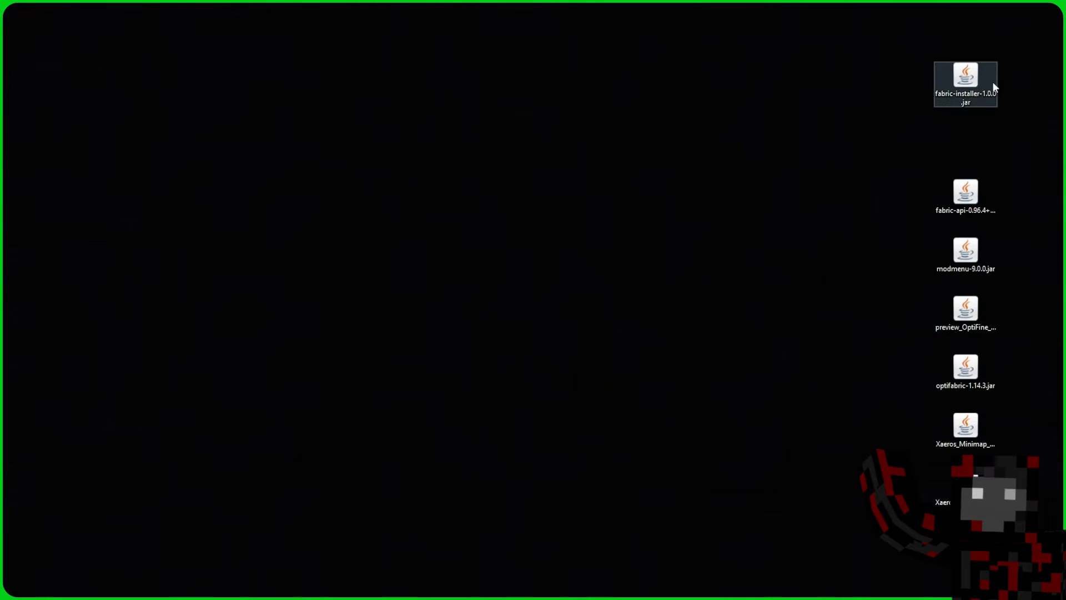
Run the Fabric installer from the desktop and install Fabric Loader 0.15.7 for the Minecraft 1.20.4 client
{"action": "left_click", "coordinate": [964, 78]}
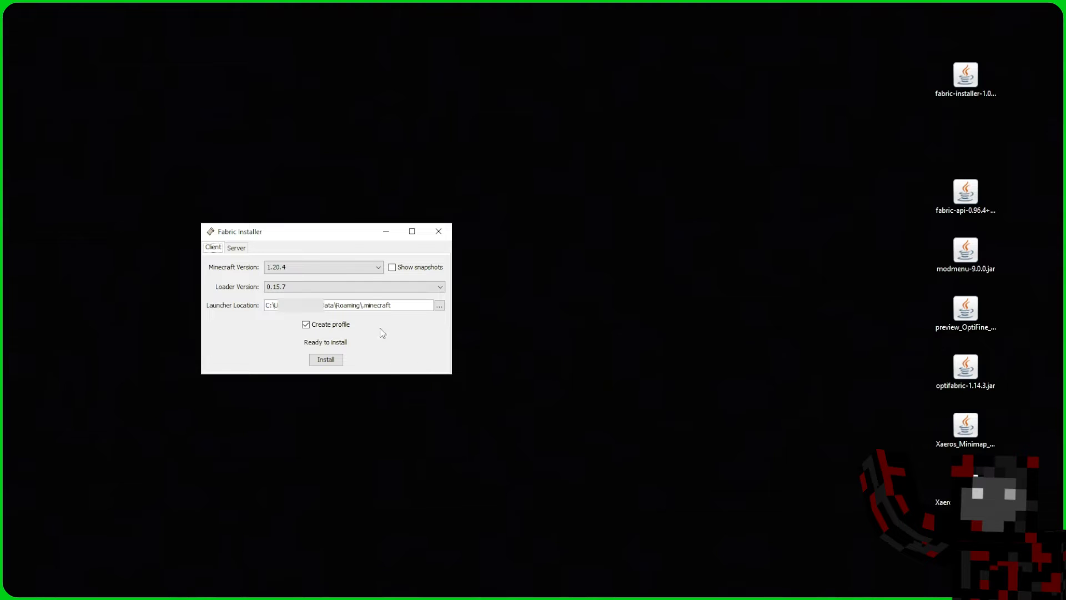
{"action": "left_click", "coordinate": [374, 272]}
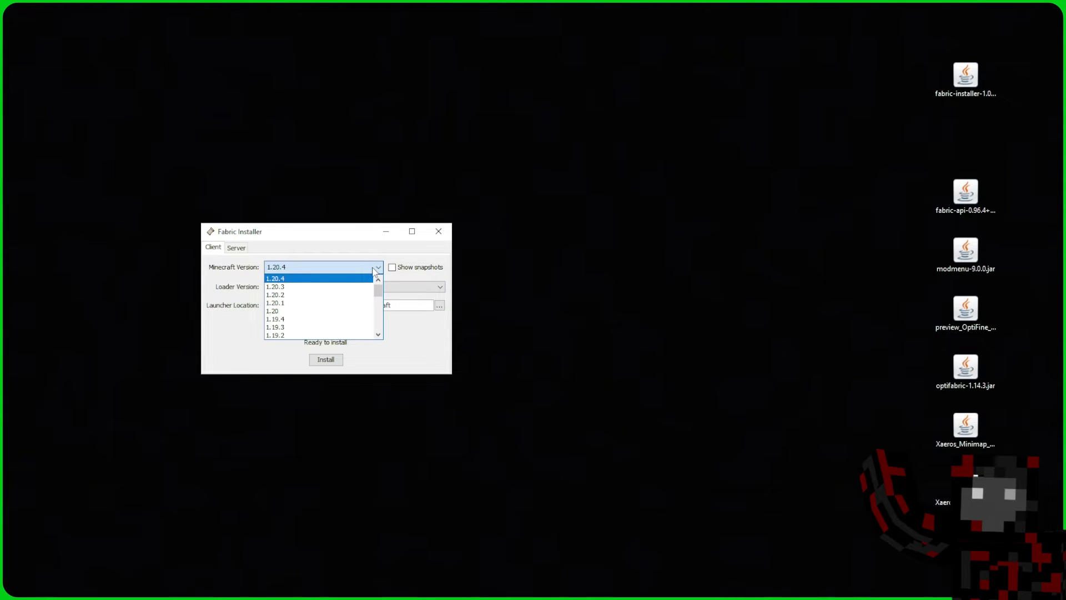
{"action": "left_click", "coordinate": [374, 272]}
{"action": "left_click", "coordinate": [329, 359]}
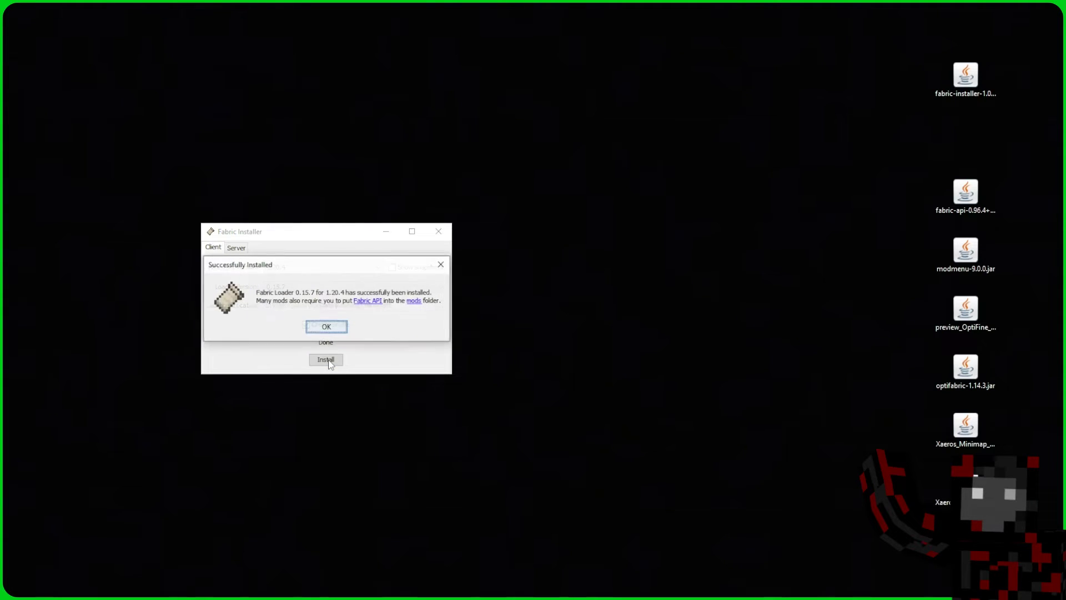
{"action": "left_click", "coordinate": [327, 327]}
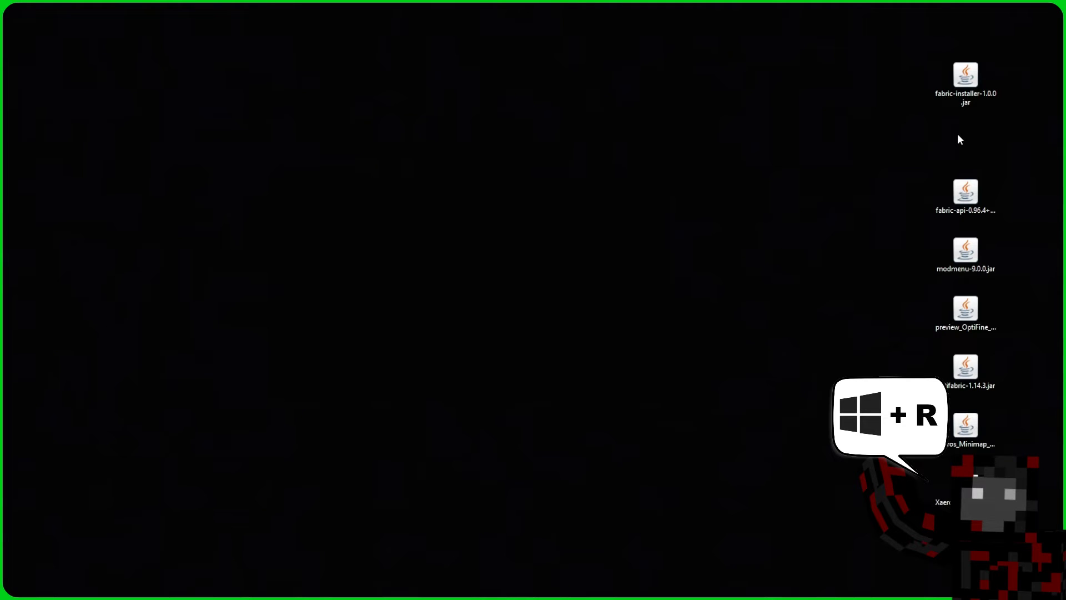
Open the Roaming folder by running %appdata% and enter its .minecraft folder
{"action": "key", "text": "super+r"}
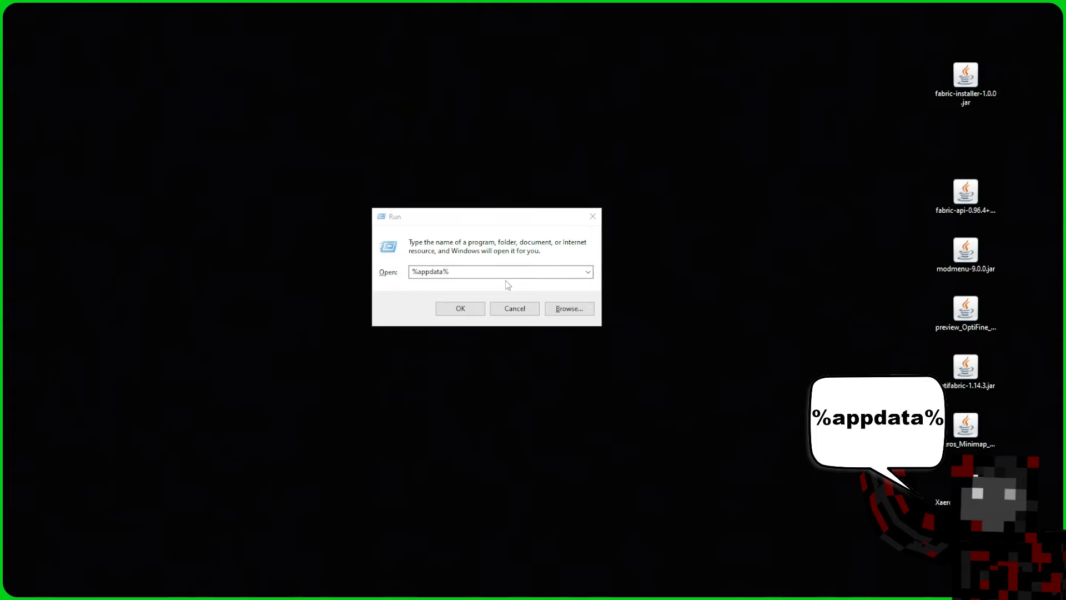
{"action": "left_click", "coordinate": [467, 309]}
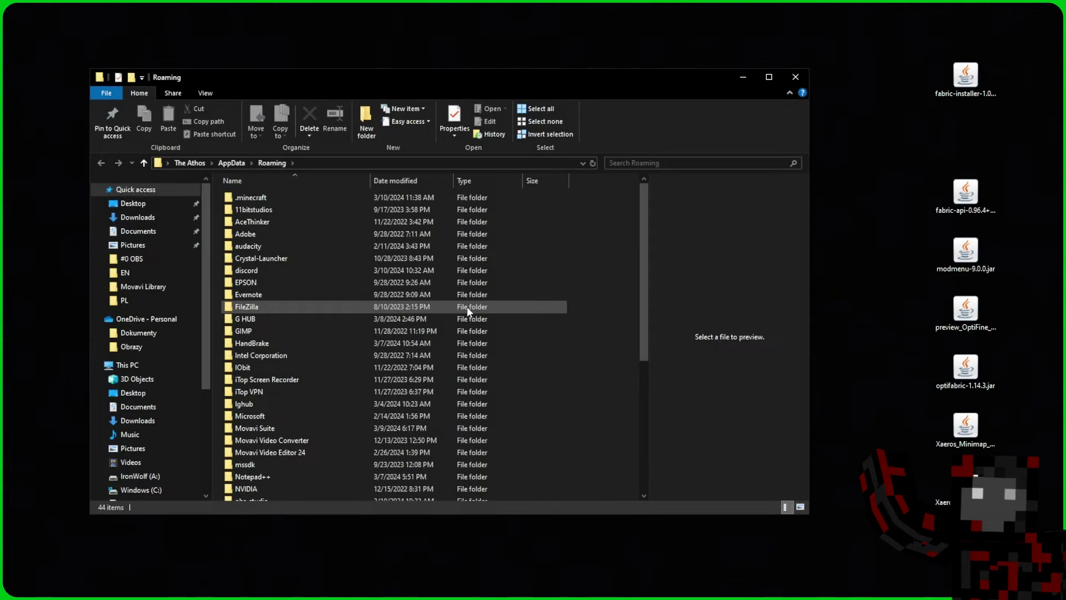
{"action": "double_click", "coordinate": [299, 195]}
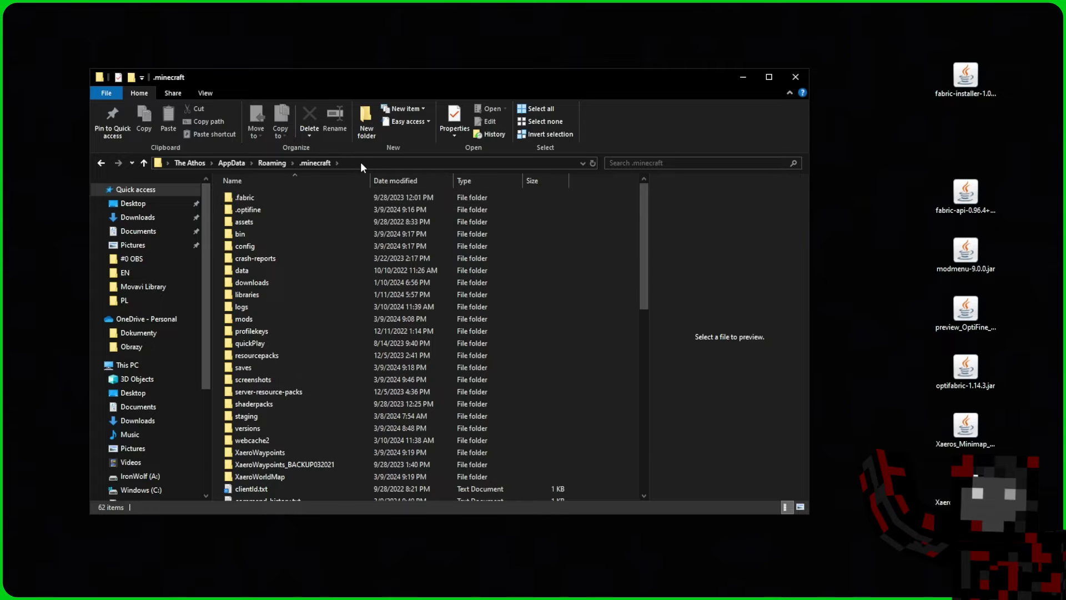
Create a desktop shortcut named .minecraft that points to the copied path of the .minecraft folder
{"action": "left_click", "coordinate": [331, 164]}
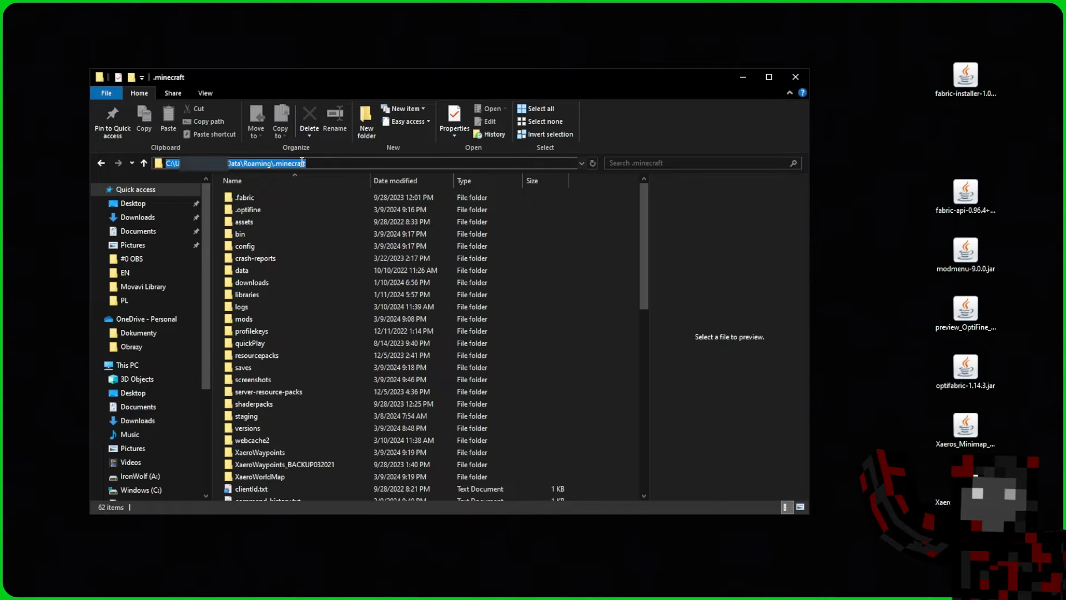
{"action": "right_click", "coordinate": [958, 129]}
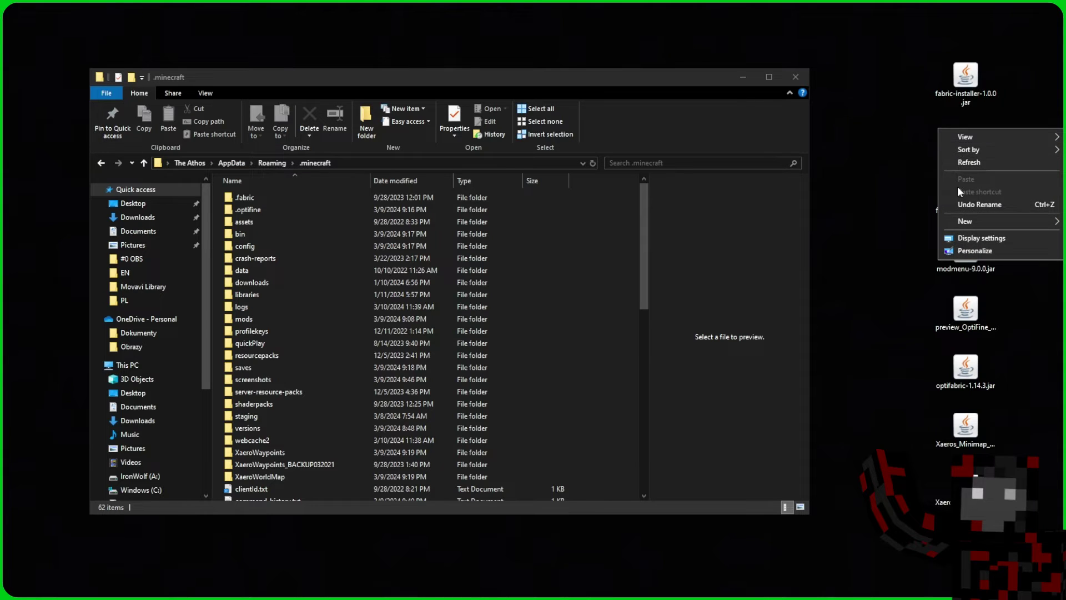
{"action": "mouse_move", "coordinate": [959, 220]}
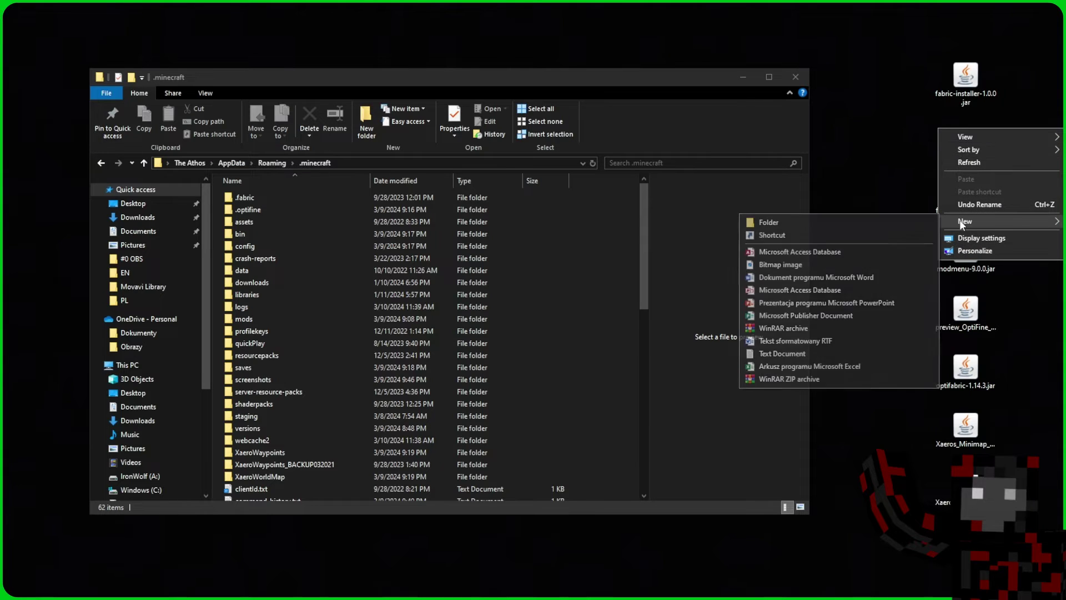
{"action": "left_click", "coordinate": [901, 234]}
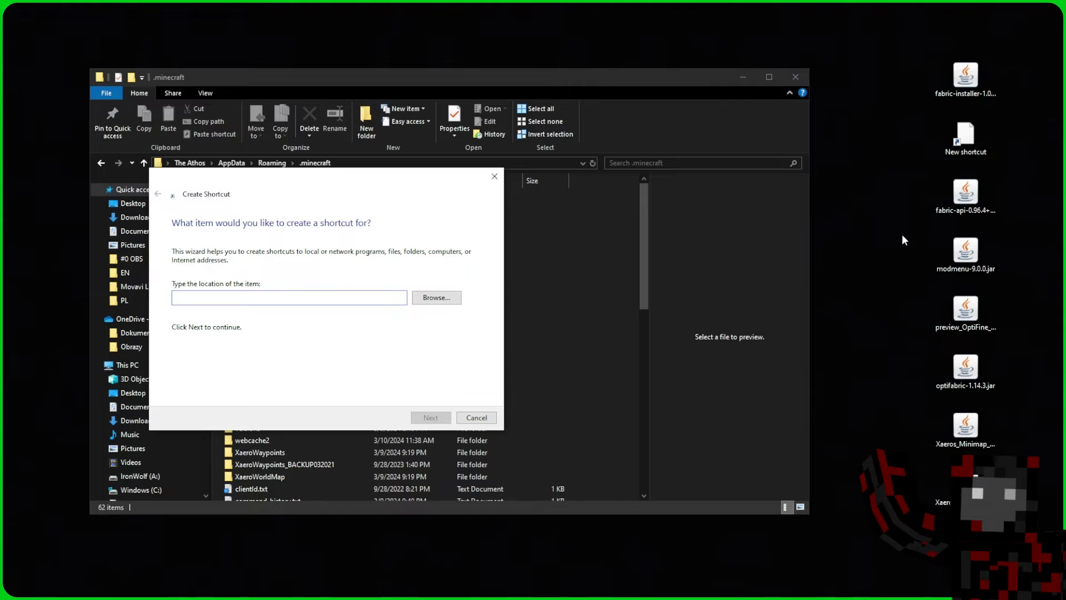
{"action": "key", "text": "ctrl+v"}
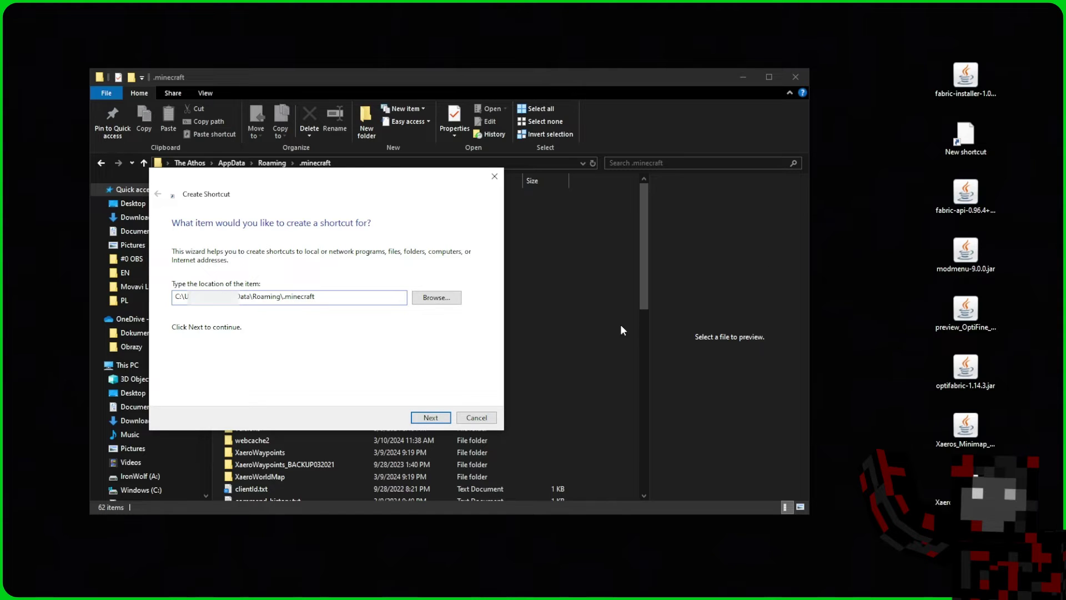
{"action": "left_click", "coordinate": [431, 417]}
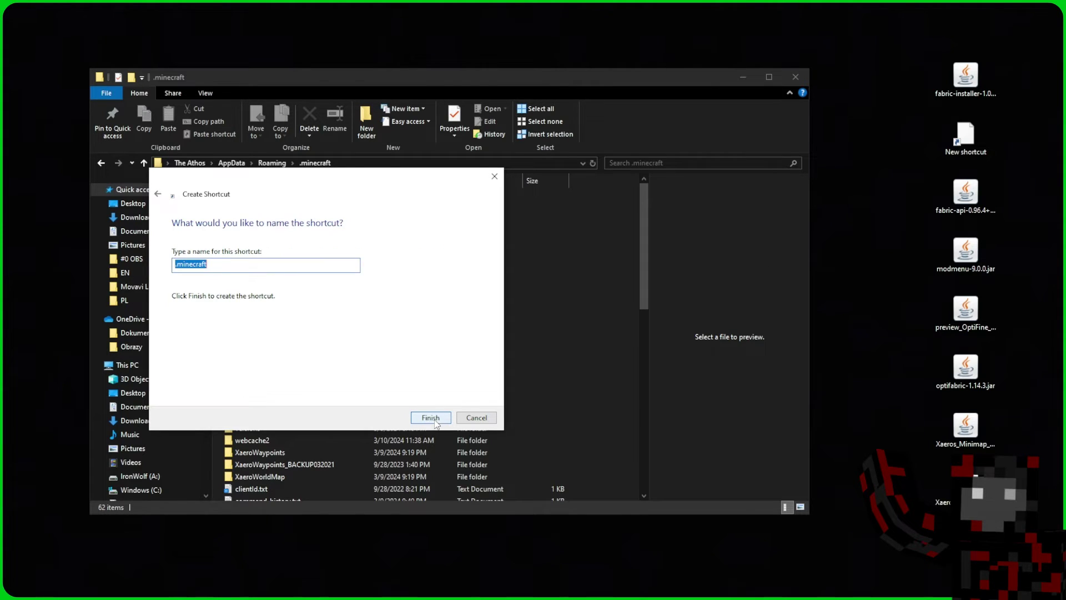
{"action": "left_click", "coordinate": [431, 417]}
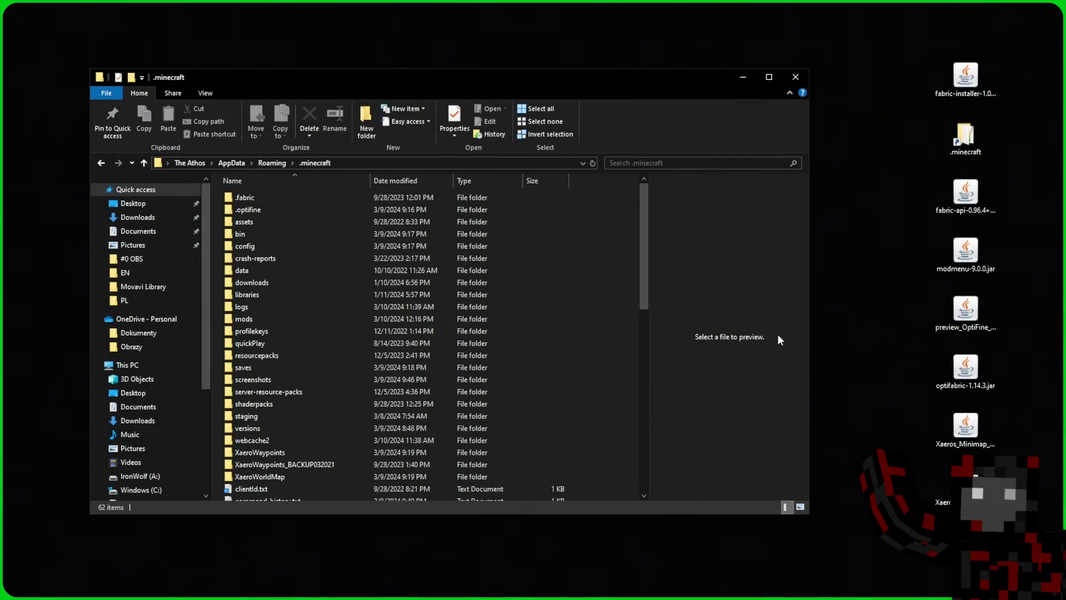
Copy the Fabric API, Mod Menu, OptiFine, OptiFabric, Xaero's Minimap and World Map jar files from the desktop into .minecraft's mods folder
{"action": "double_click", "coordinate": [274, 318]}
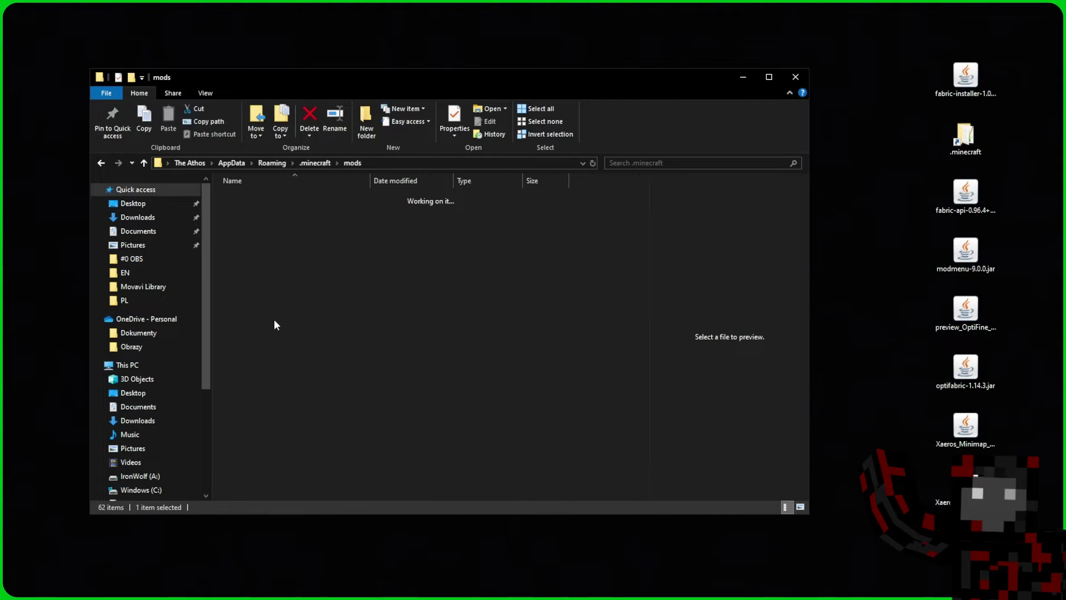
{"action": "left_click_drag", "start_coordinate": [999, 461], "coordinate": [381, 276]}
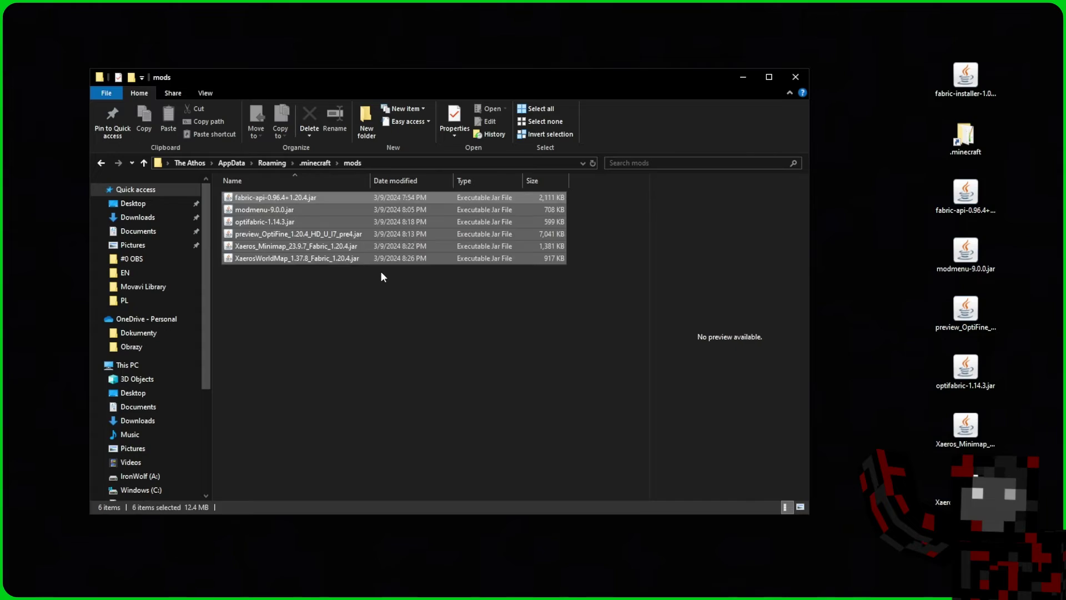
{"action": "left_click", "coordinate": [791, 77]}
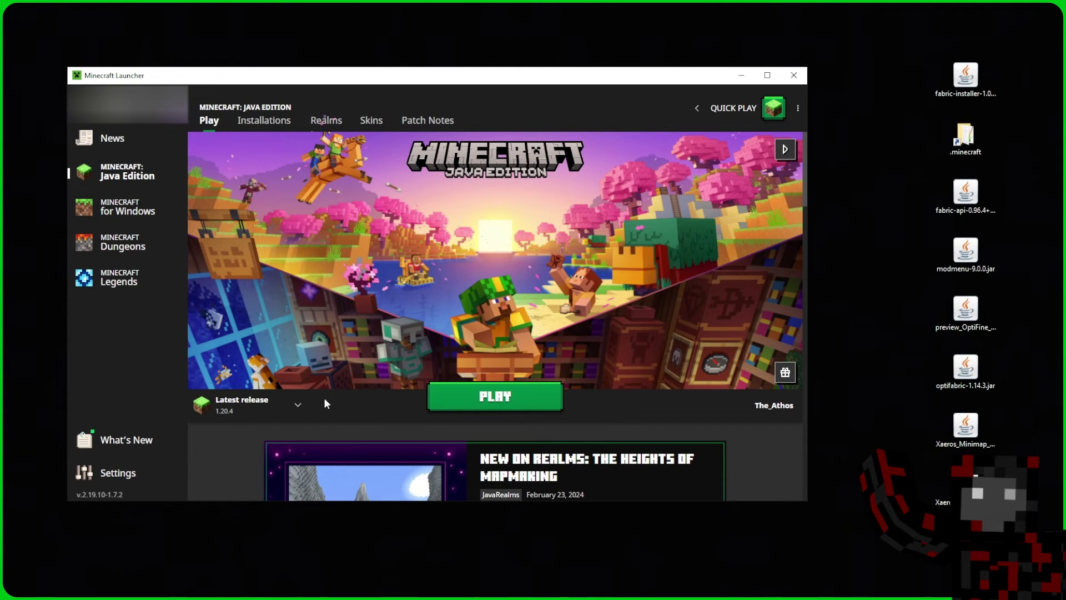
Switch to the Minecraft Launcher, select the fabric-loader-1.20.4 installation and start the game
{"action": "left_click", "coordinate": [282, 405]}
{"action": "left_click", "coordinate": [286, 315]}
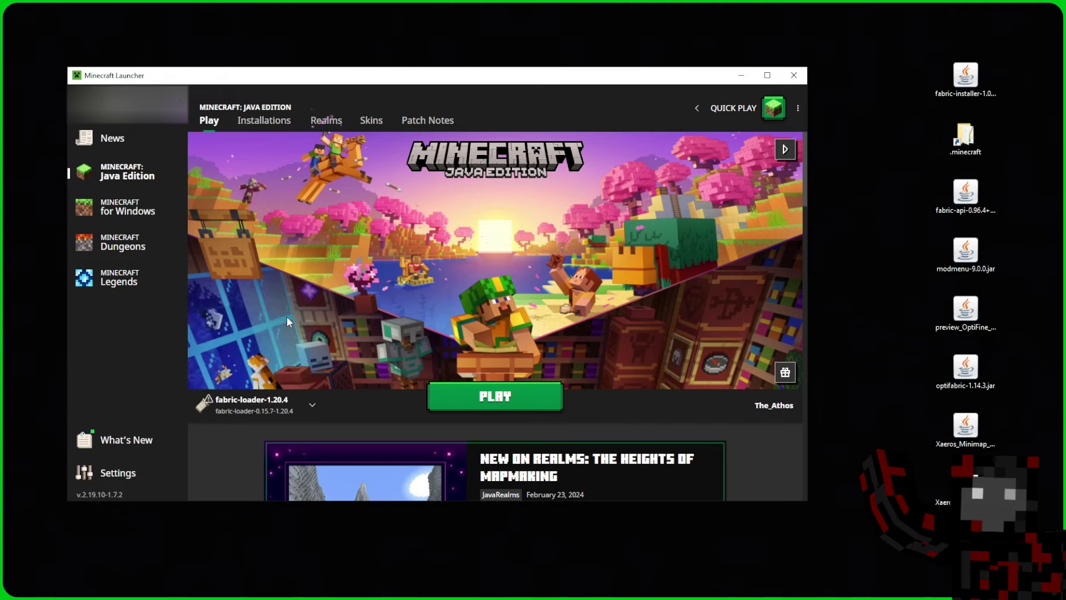
{"action": "left_click", "coordinate": [494, 395]}
{"action": "left_click", "coordinate": [558, 358]}
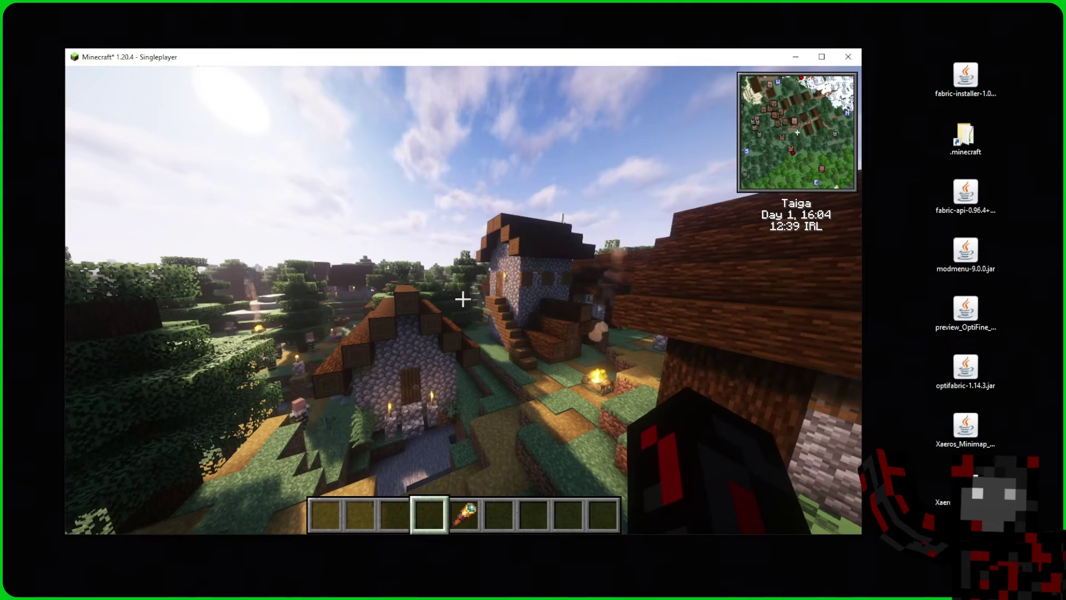
{"action": "key", "text": "w"}
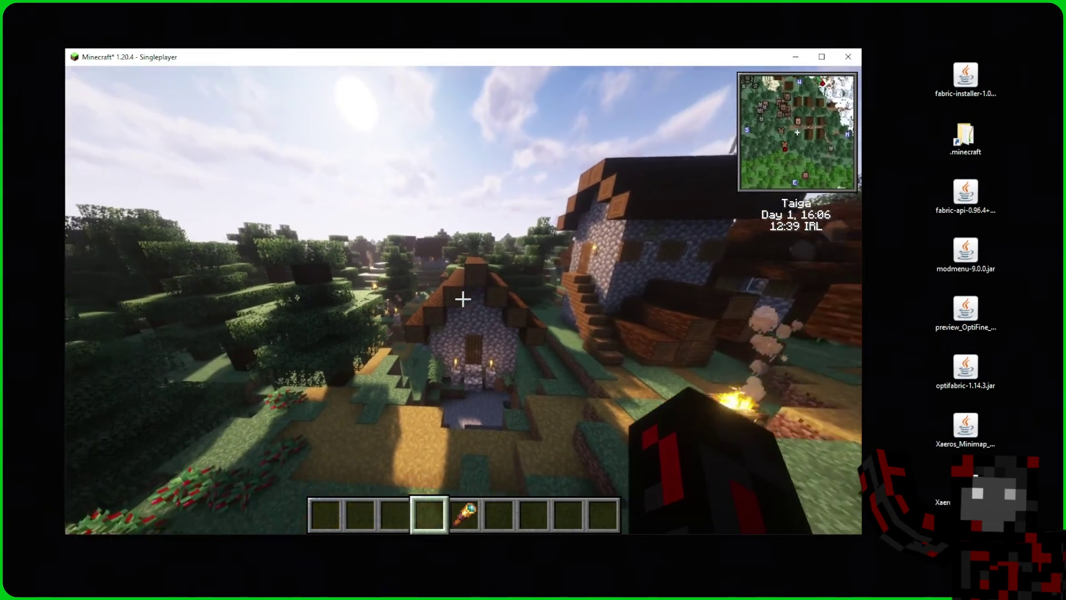
{"action": "key", "text": "w"}
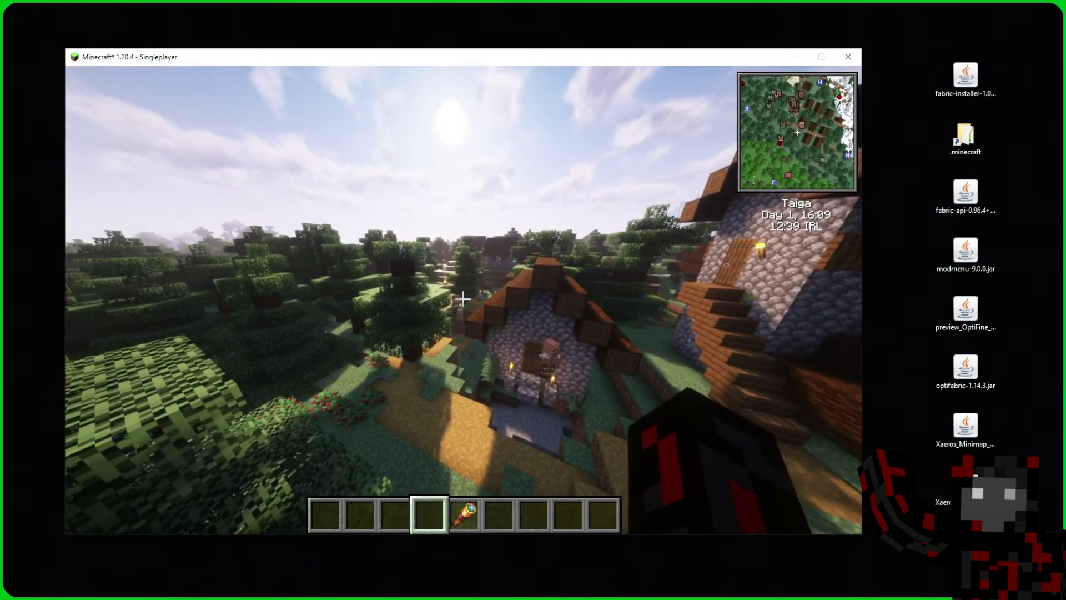
{"action": "key", "text": "w"}
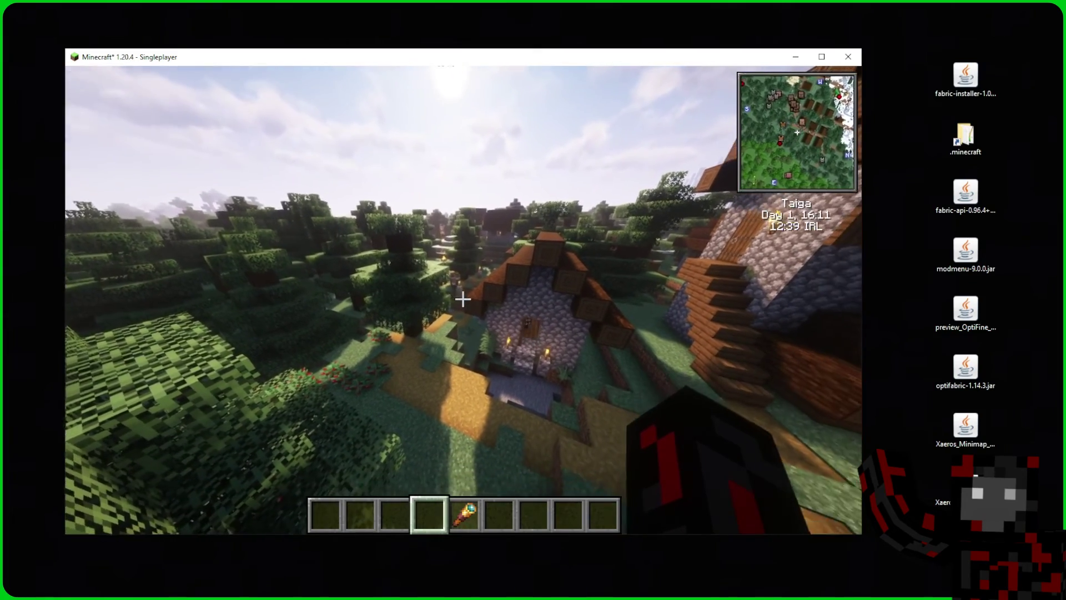
{"action": "key", "text": "w"}
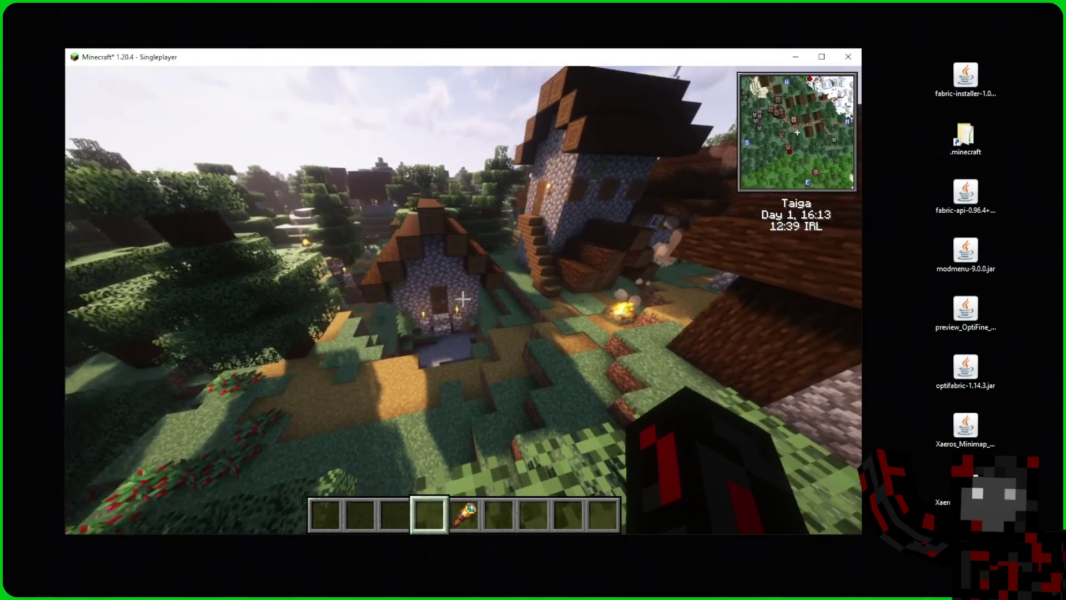
{"action": "key", "text": "w"}
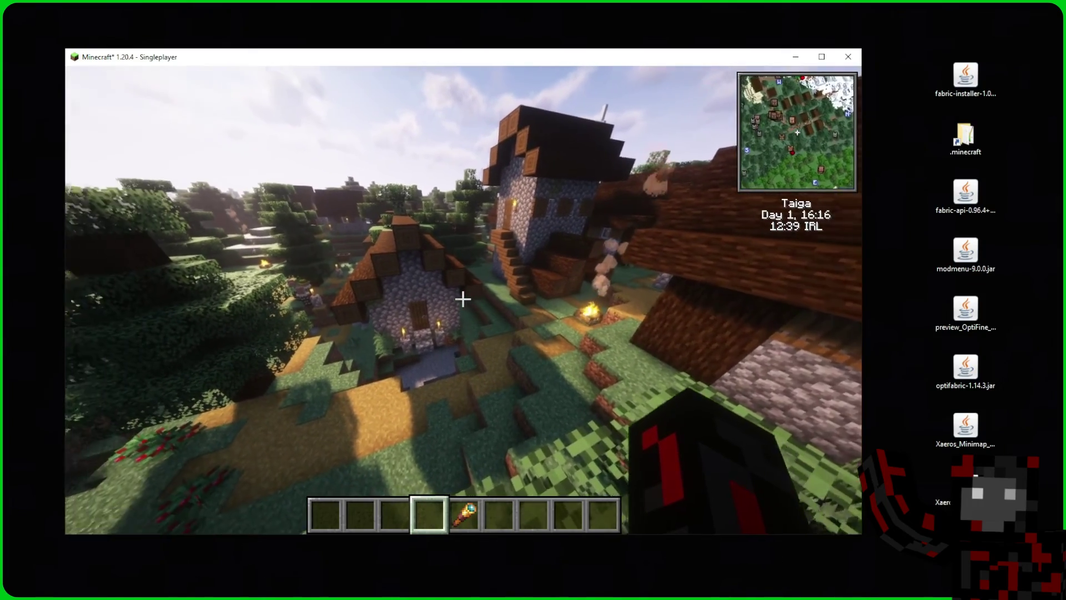
{"action": "key", "text": "w"}
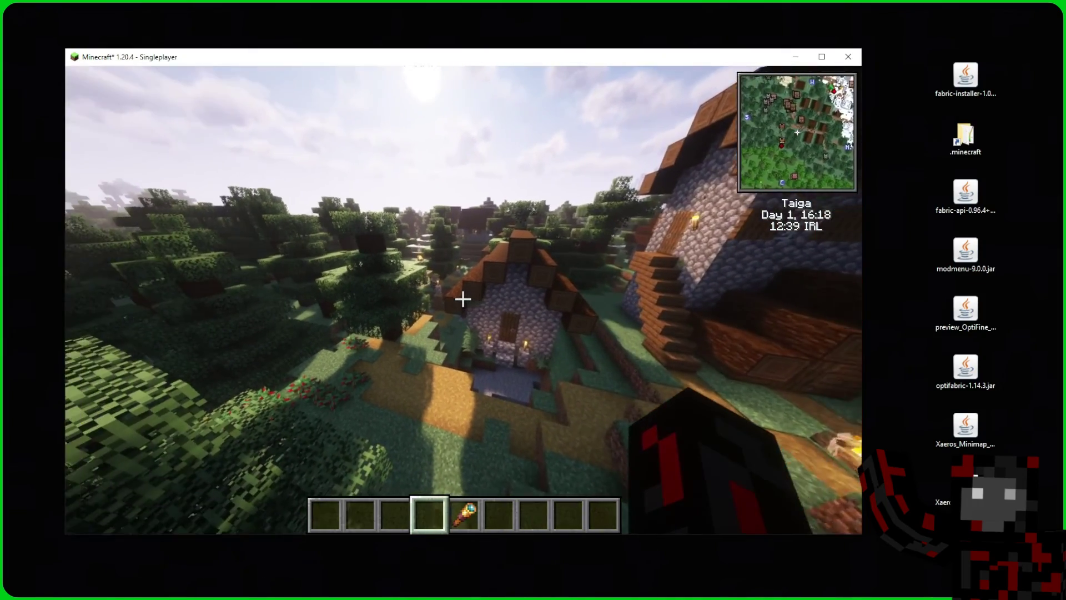
{"action": "key", "text": "w"}
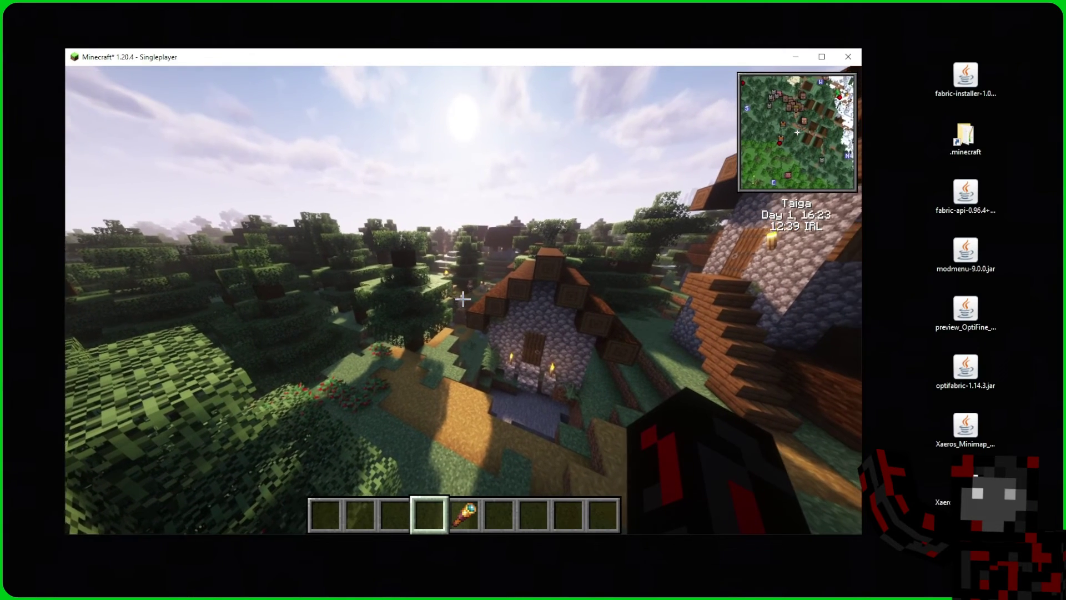
Zoom in on the village with OptiFine's zoom and look through the spyglass from the fifth hotbar slot
{"action": "key", "text": "c"}
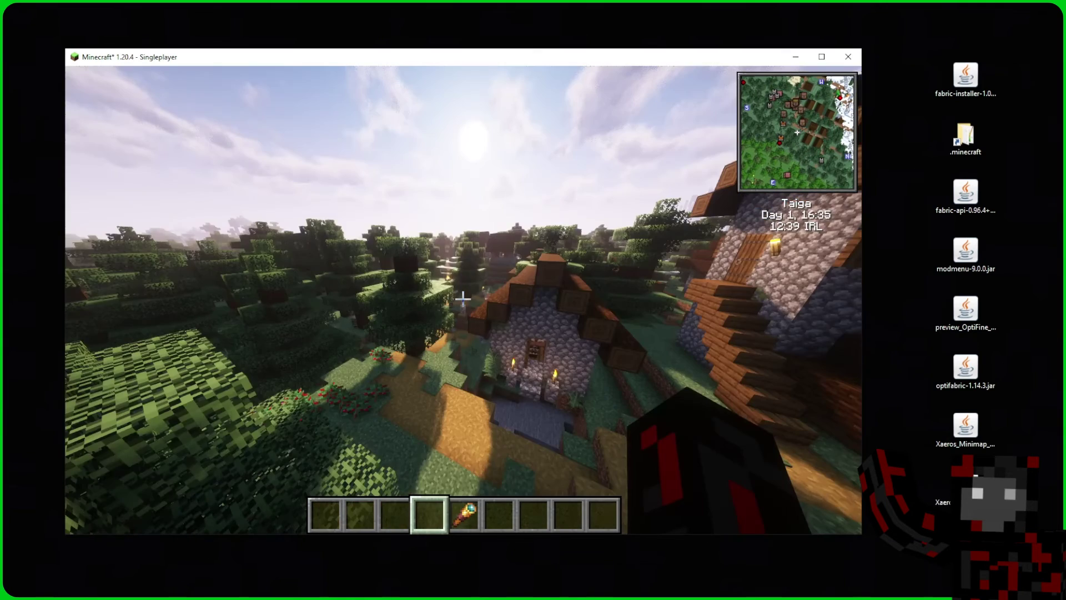
{"action": "key", "text": "5"}
{"action": "right_click", "coordinate": [463, 299]}
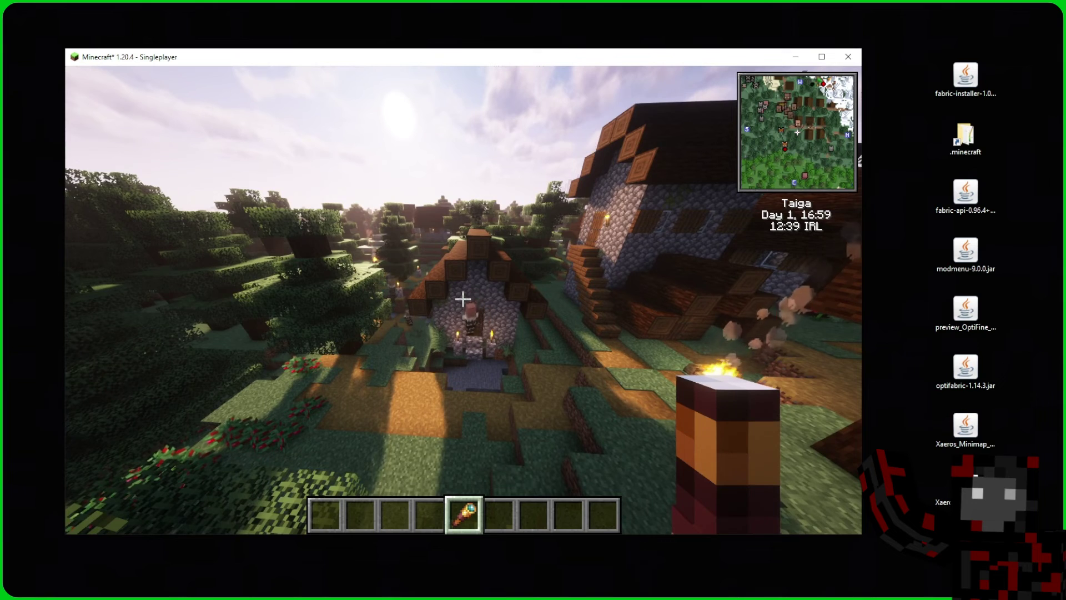
Pause the game and open the Shaders list in the Video Settings
{"action": "key", "text": "Escape"}
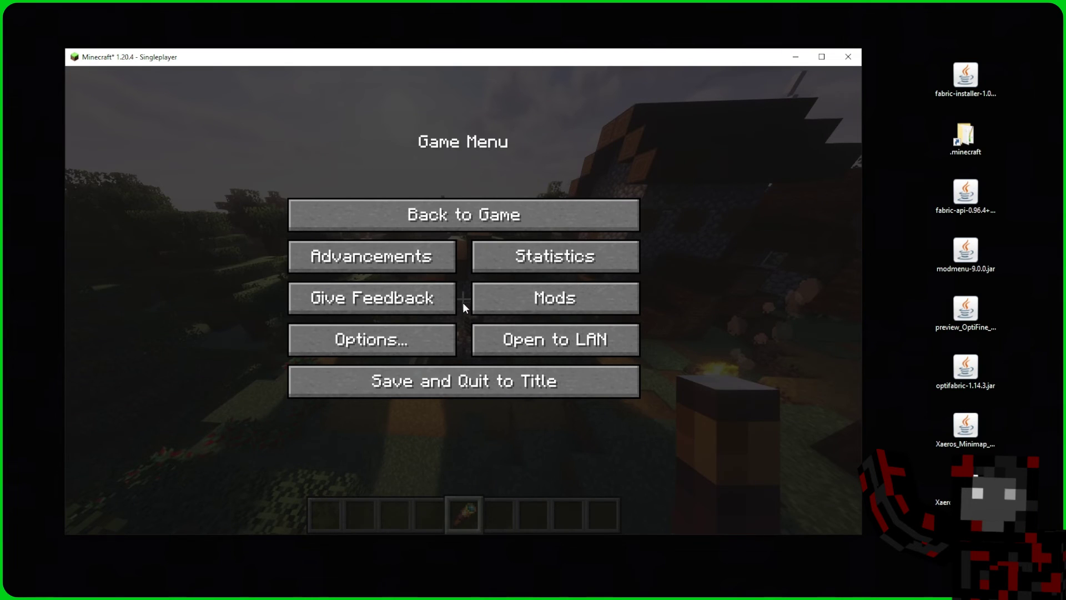
{"action": "left_click", "coordinate": [448, 340]}
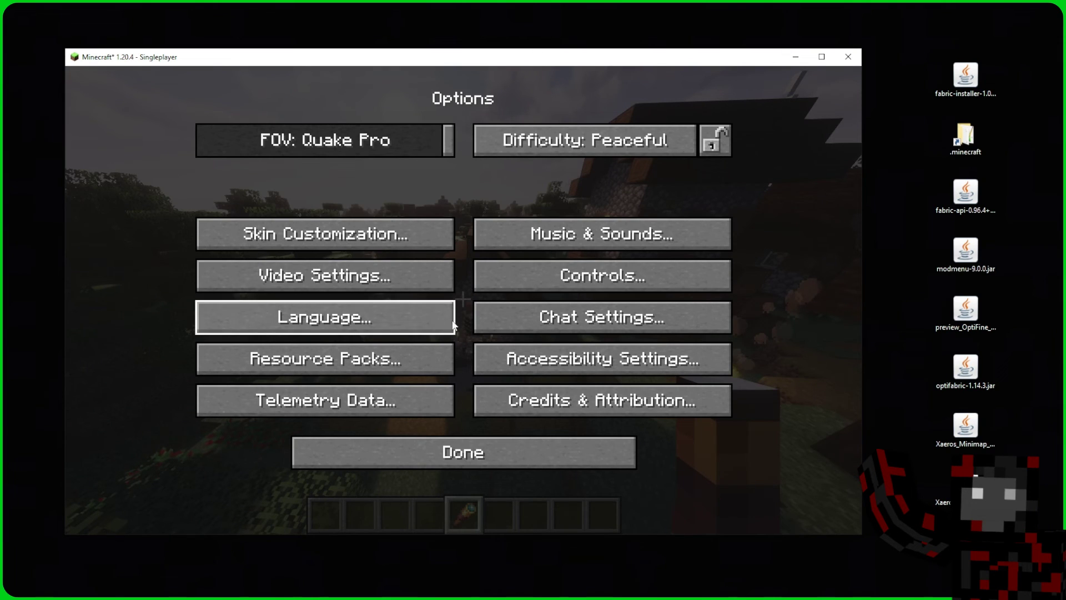
{"action": "left_click", "coordinate": [445, 278]}
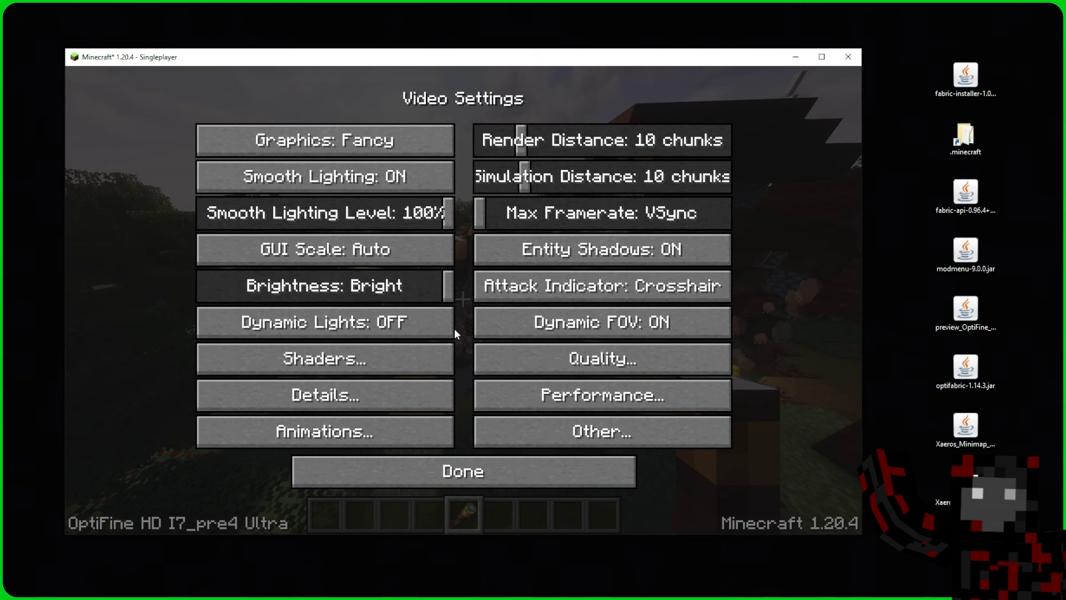
{"action": "left_click", "coordinate": [438, 354]}
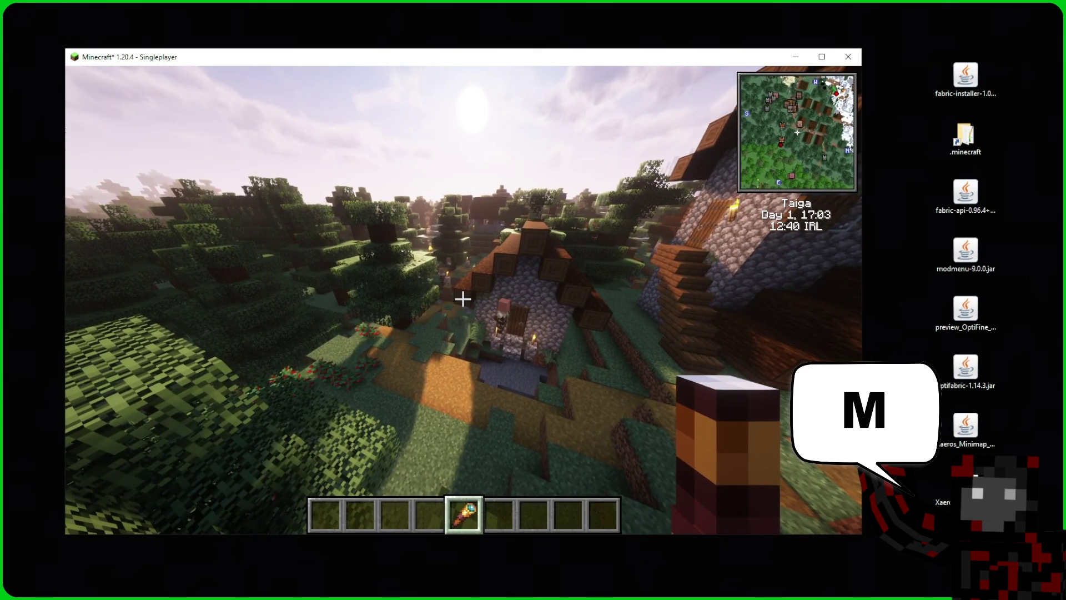
View the full-screen world map, the New Waypoint form and the minimap settings
{"action": "key", "text": "m"}
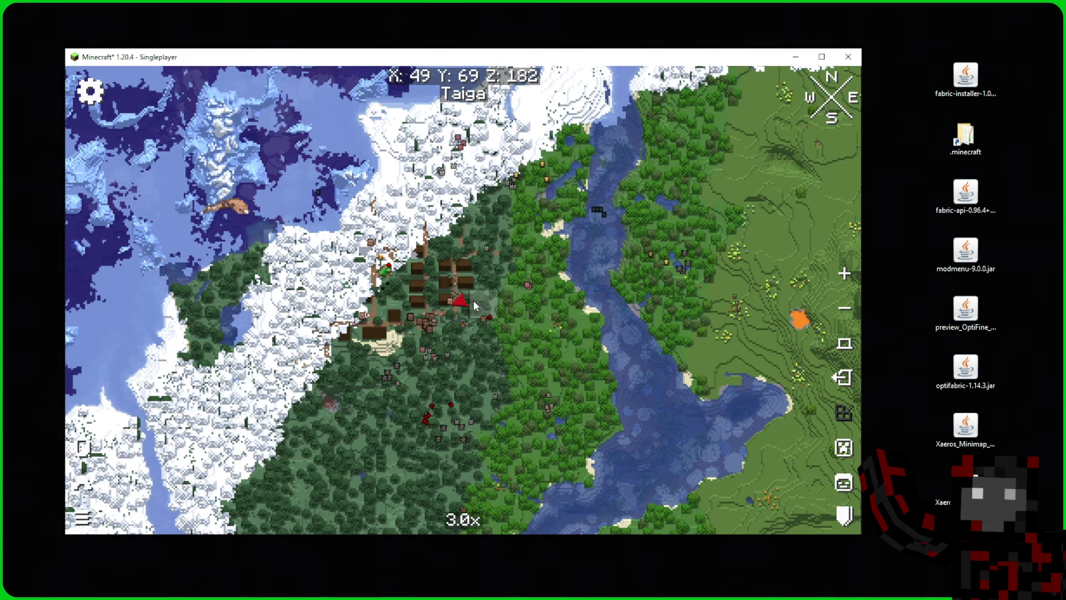
{"action": "key", "text": "Escape"}
{"action": "key", "text": "b"}
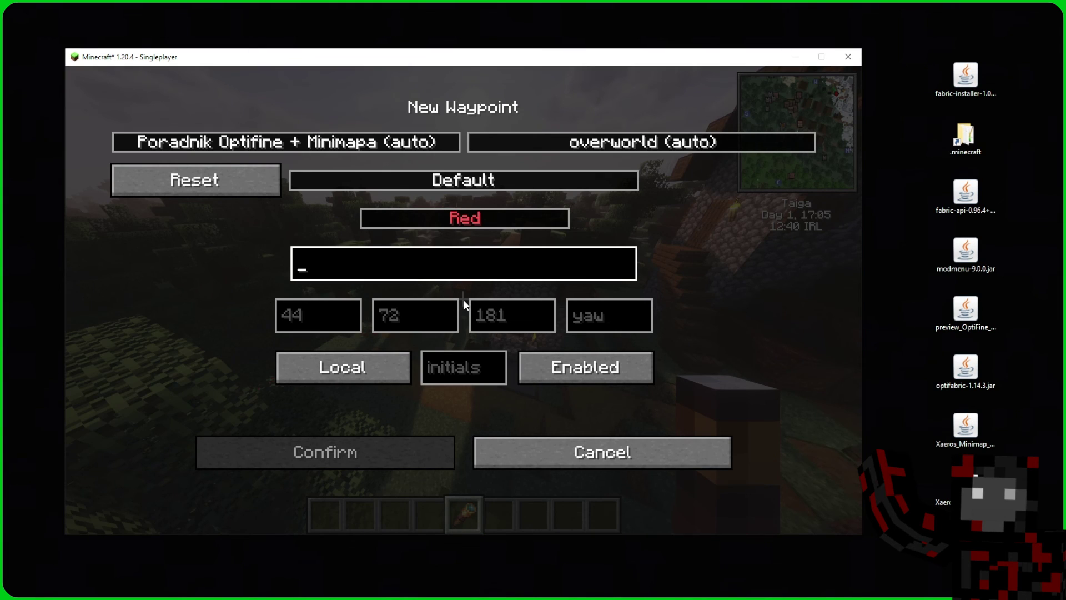
{"action": "key", "text": "y"}
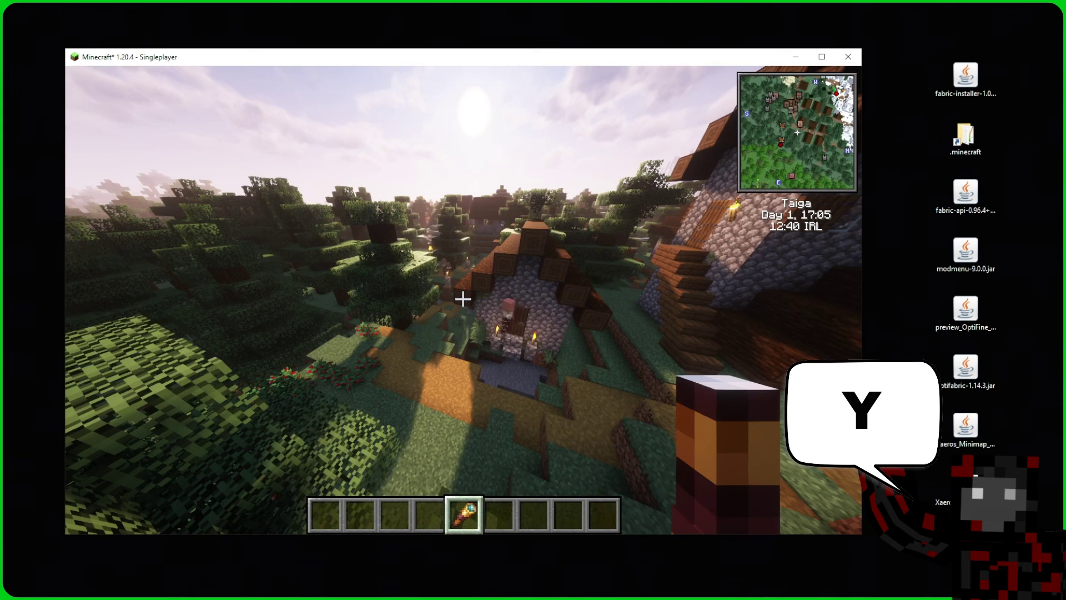